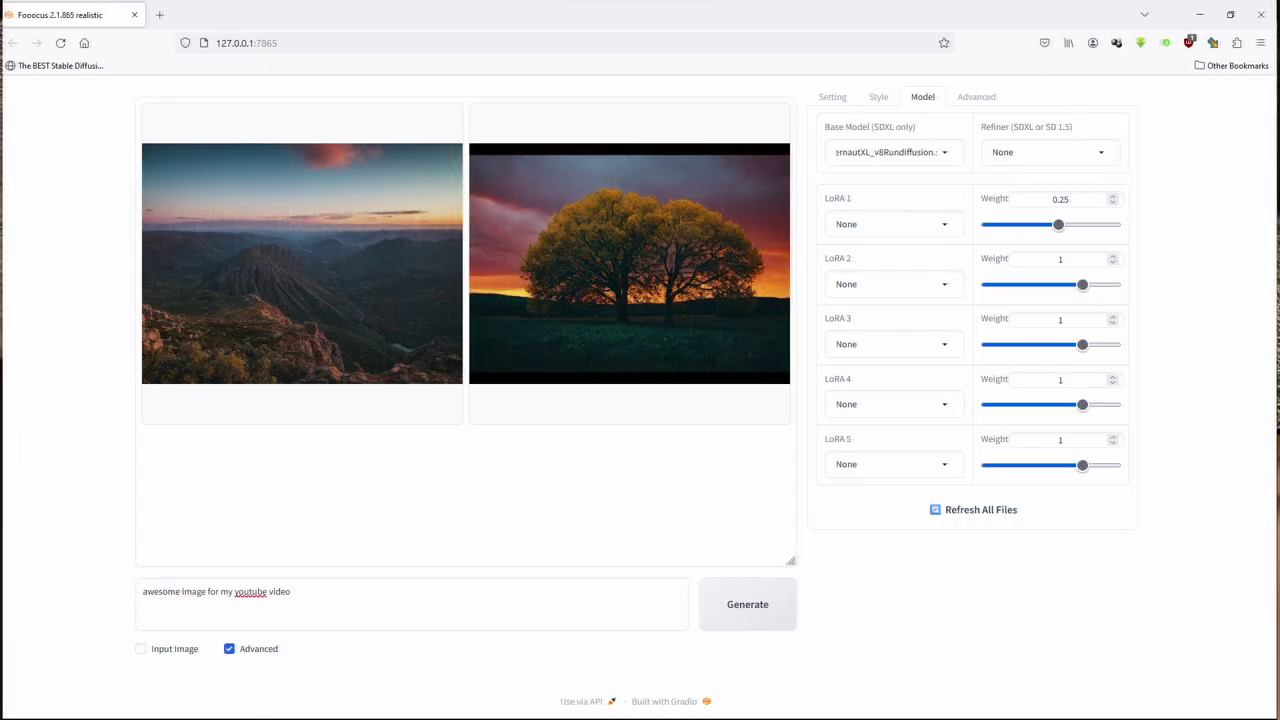
Switch to File Explorer and open the C:\focus\Fooocus folder
key(super+d)
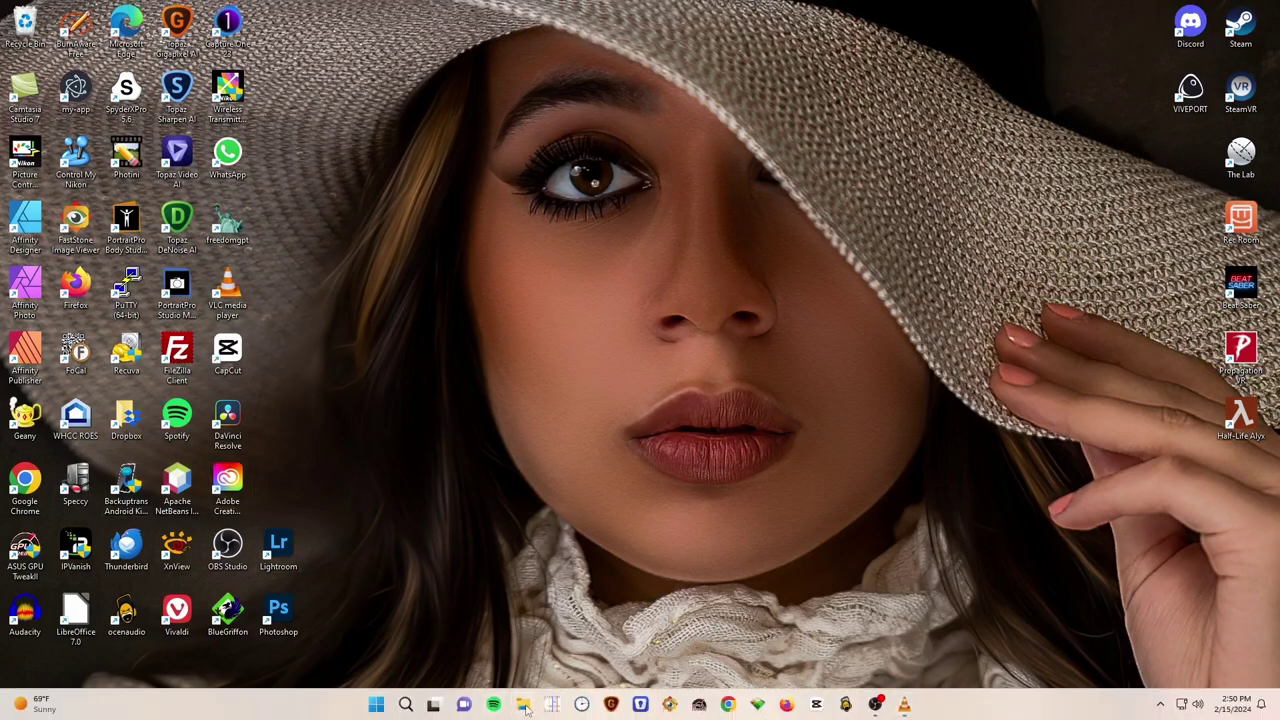
click(522, 704)
click(90, 405)
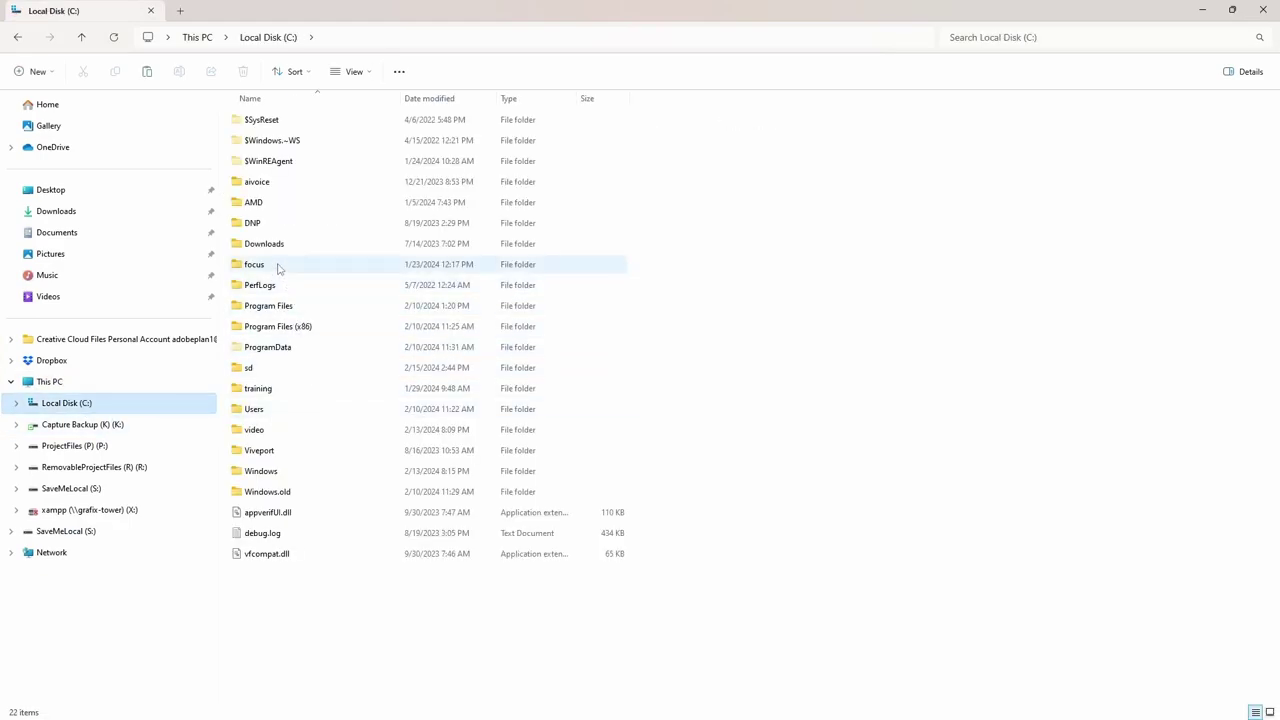
click(279, 266)
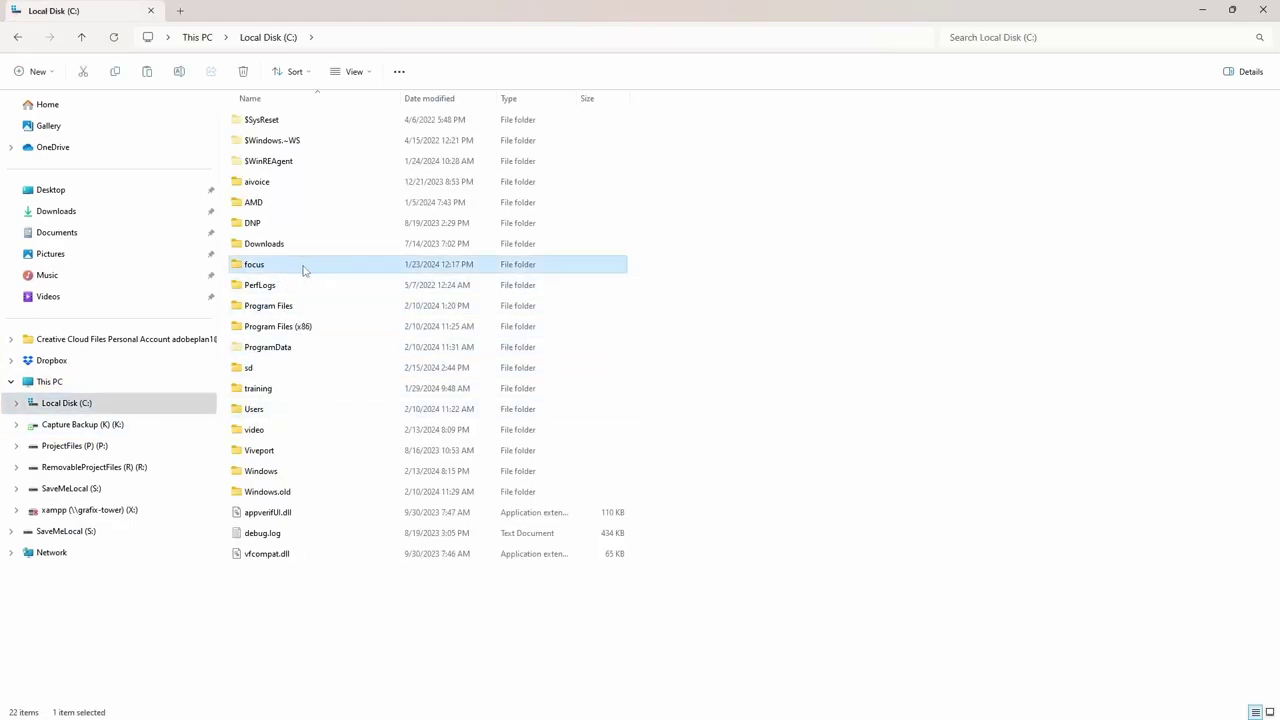
double_click(305, 267)
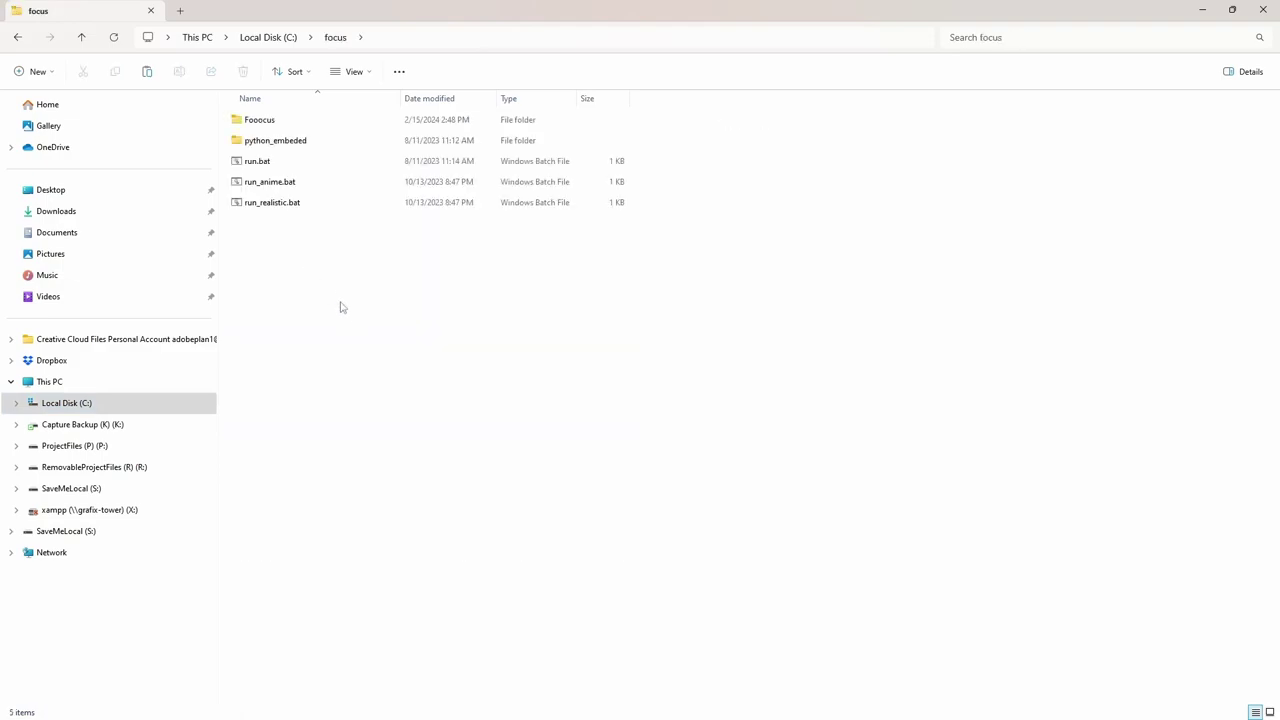
click(285, 122)
double_click(287, 122)
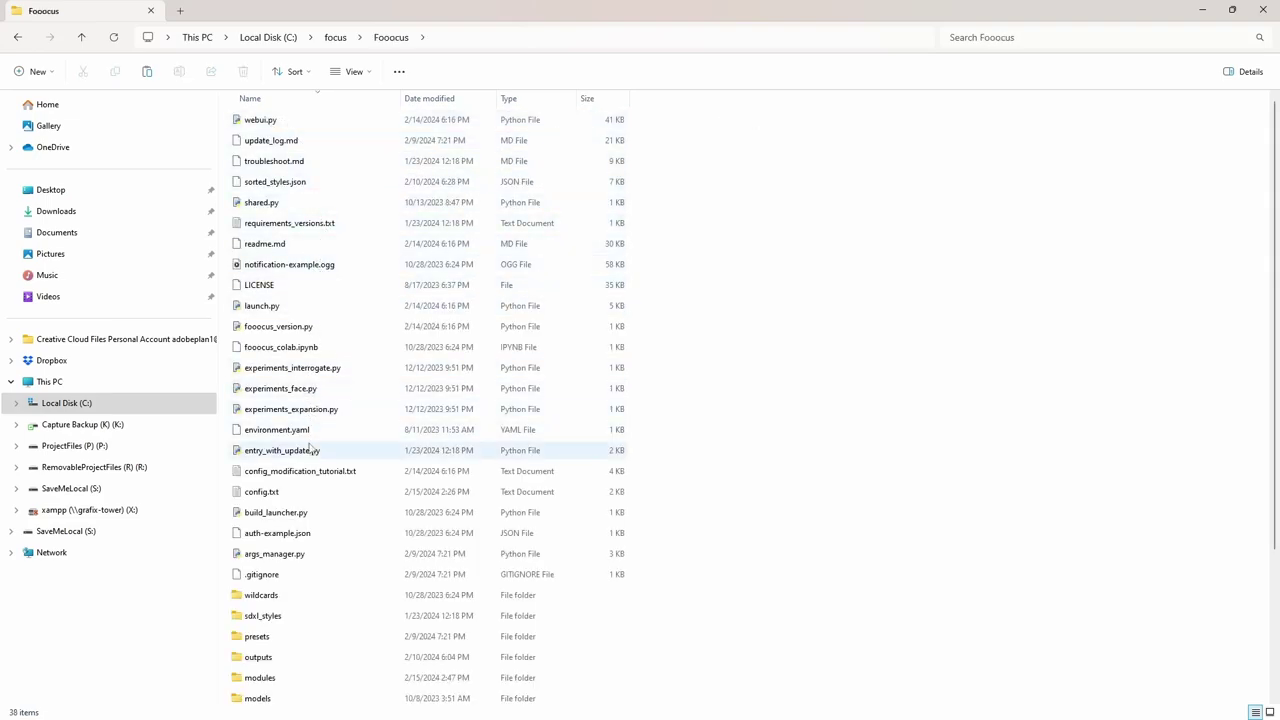
Make a backup copy of config.txt in the same Fooocus folder
click(302, 494)
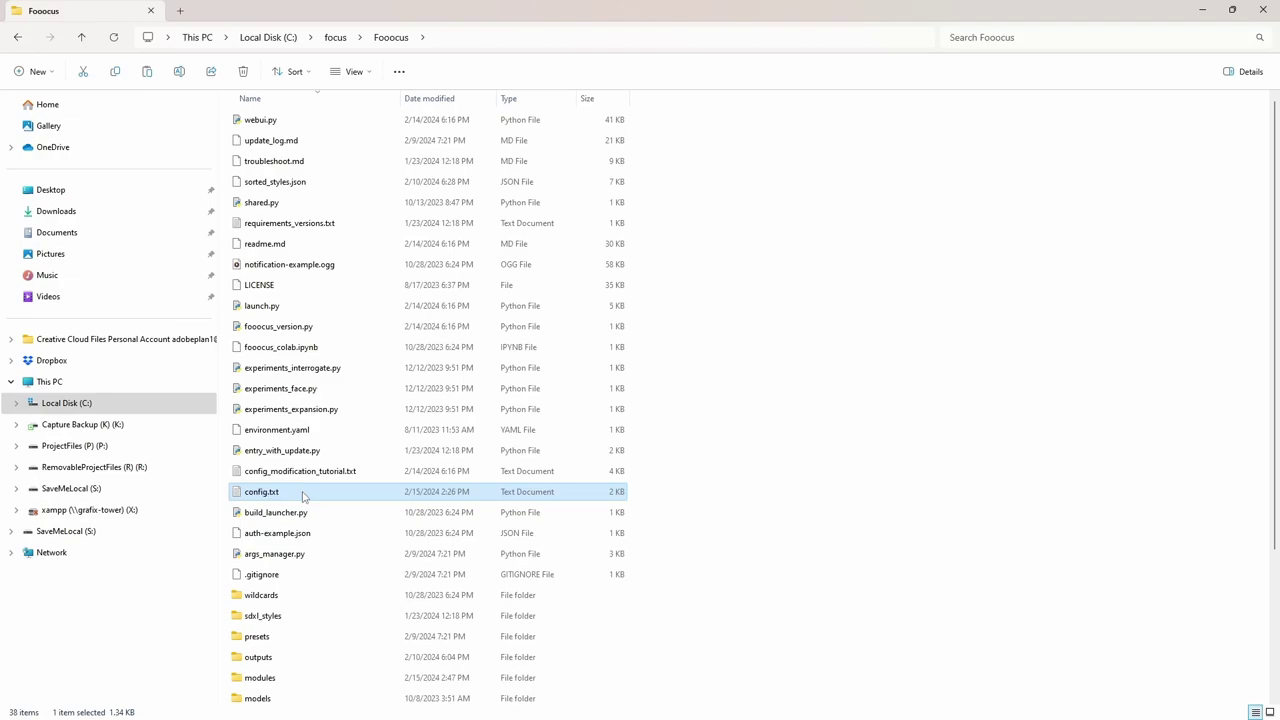
right_click(302, 494)
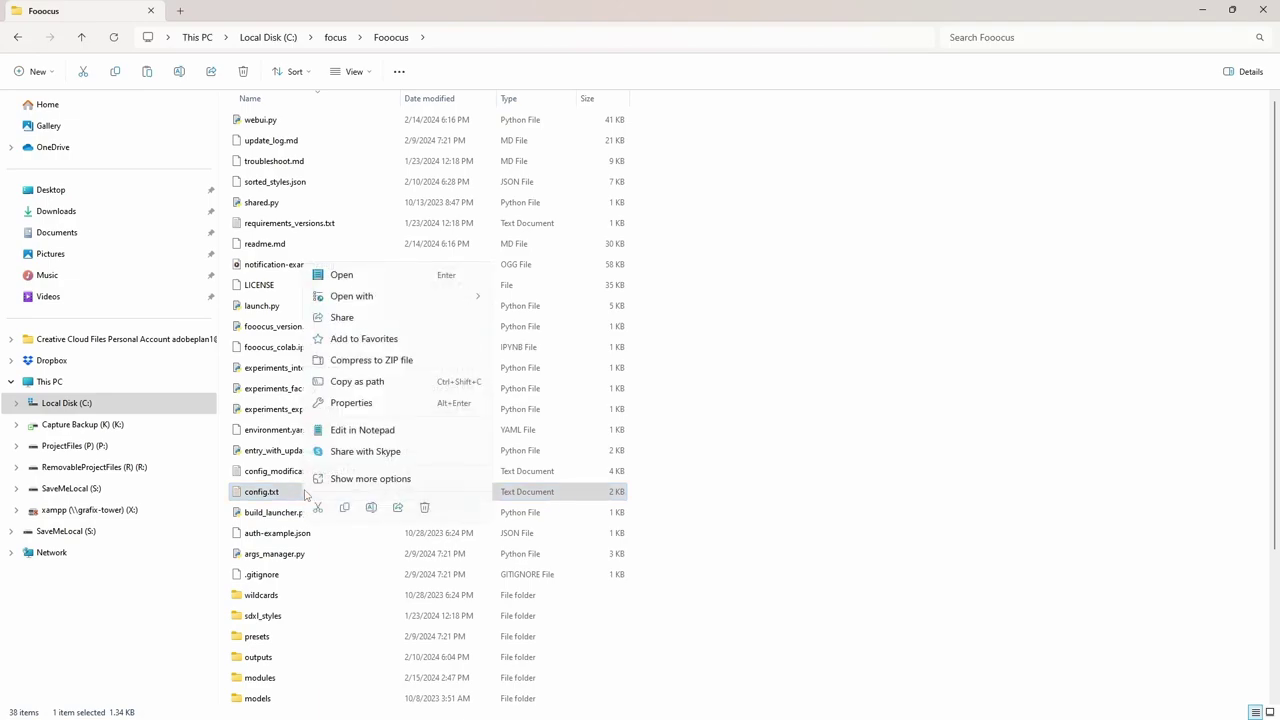
click(347, 513)
right_click(738, 620)
click(753, 633)
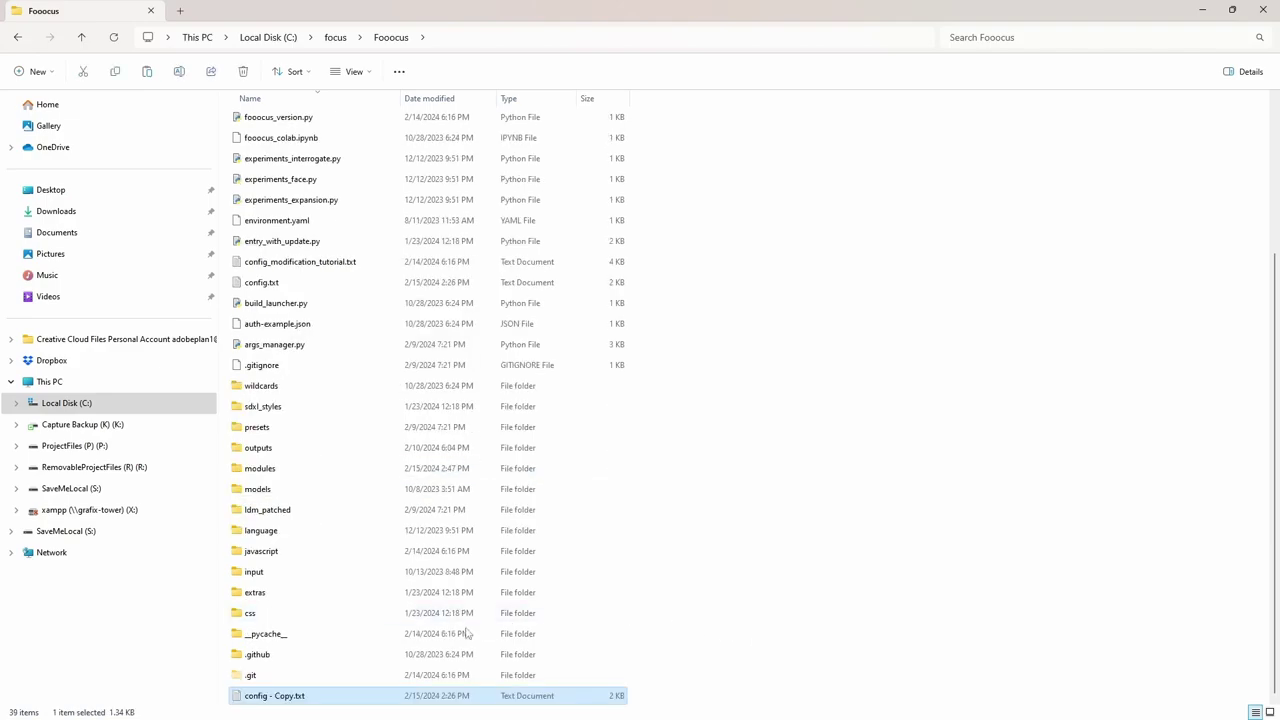
click(316, 699)
key(Escape)
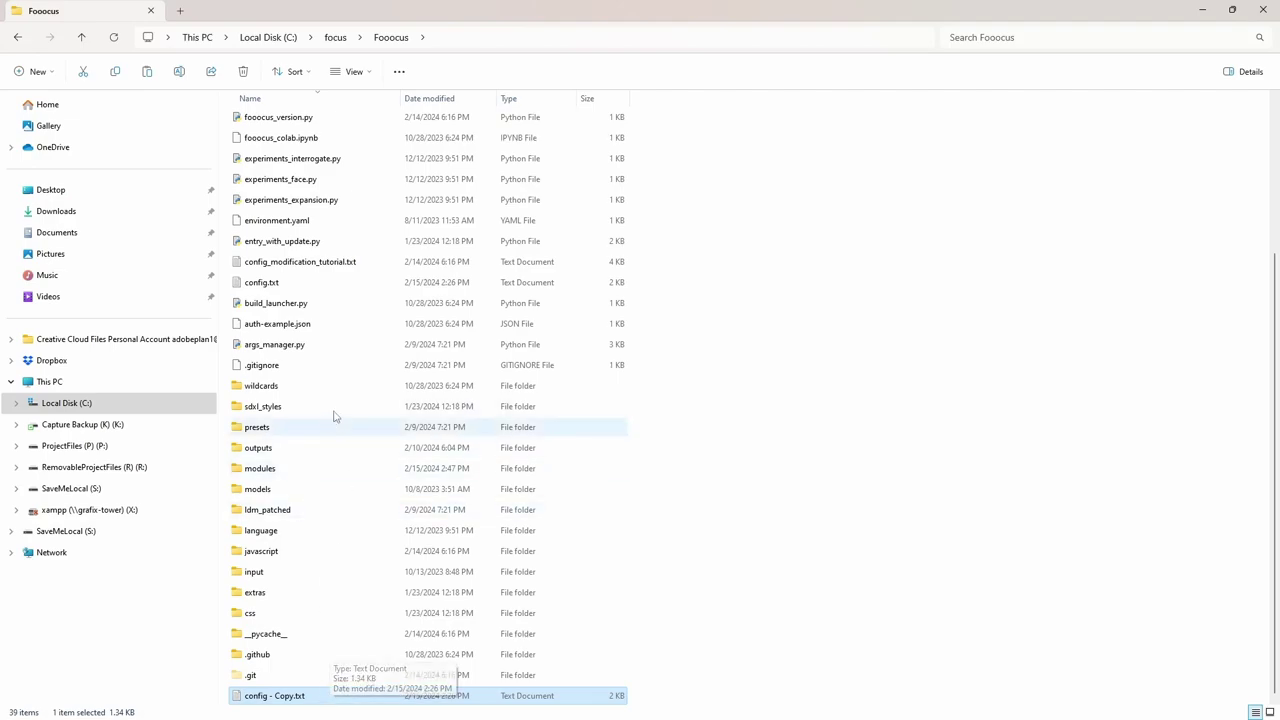
Open the original config.txt for editing in Notepad
click(307, 285)
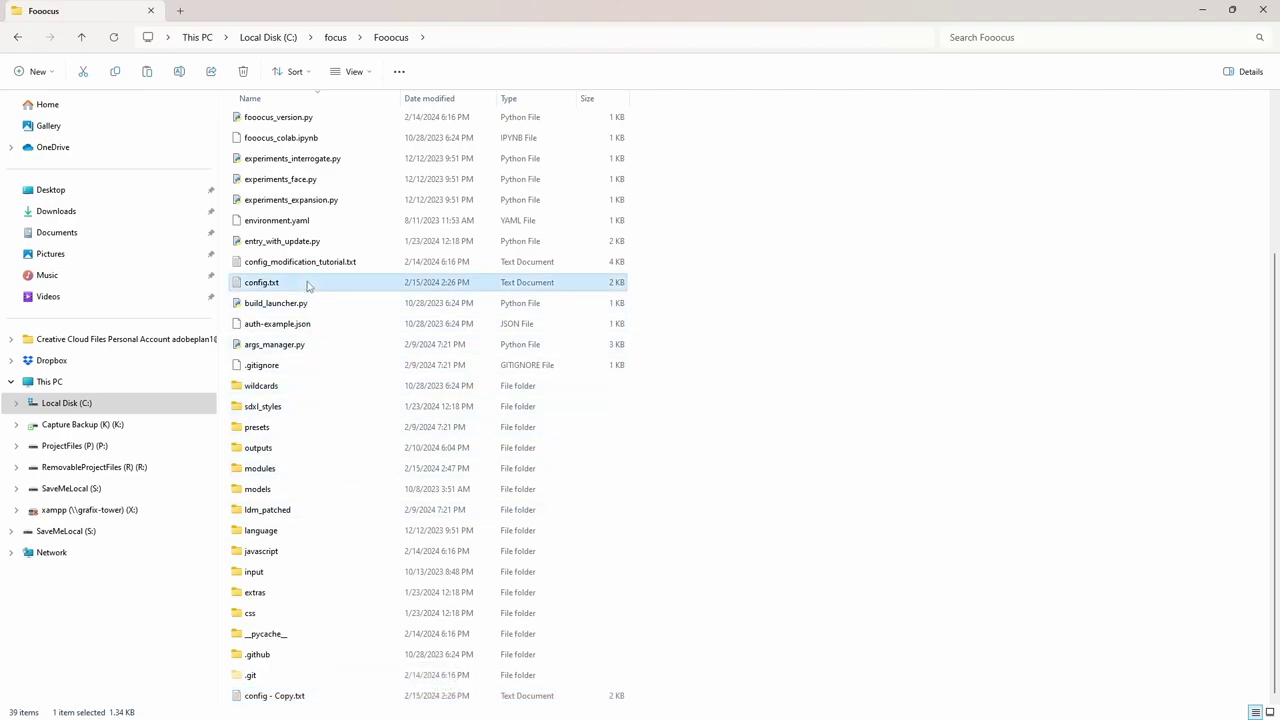
right_click(307, 286)
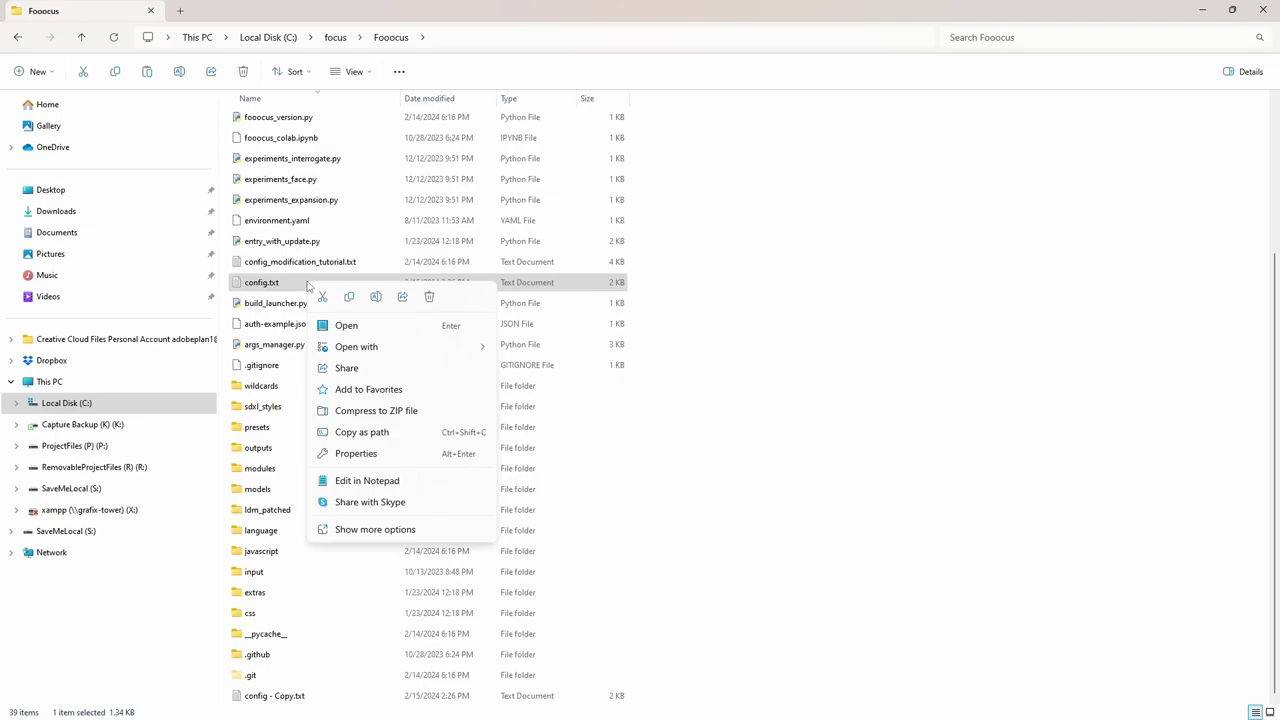
click(367, 481)
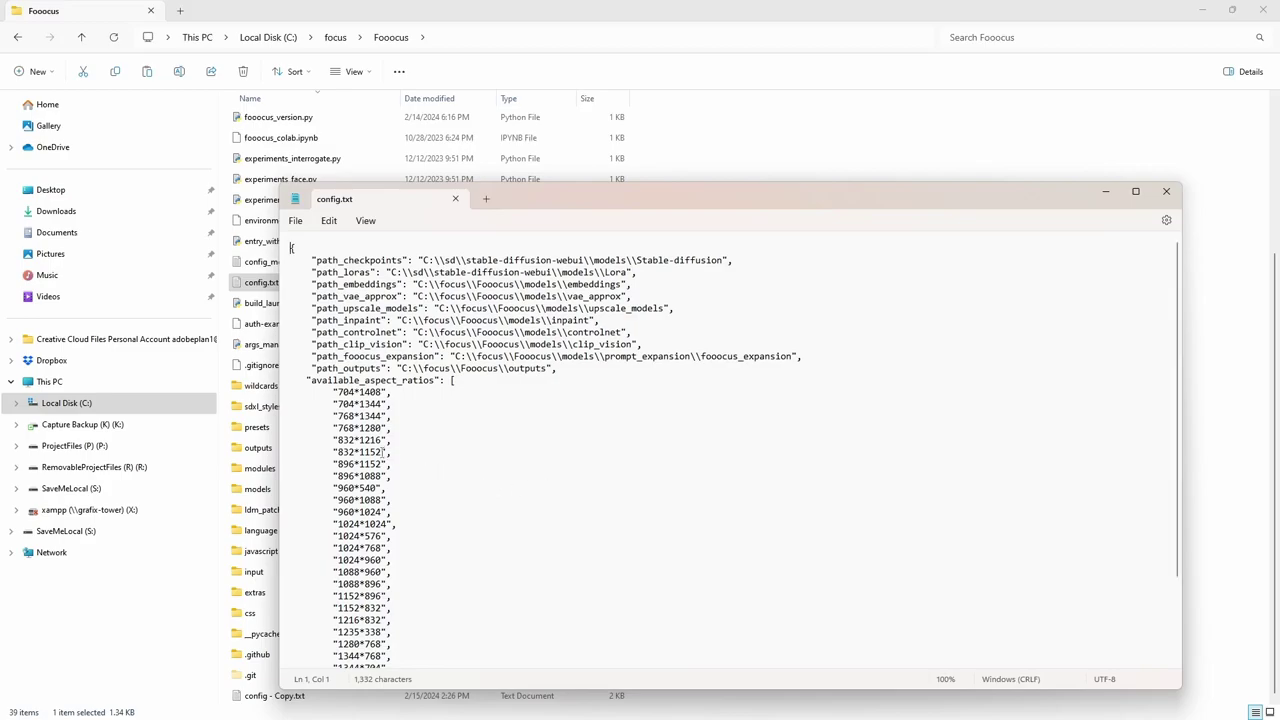
In File Explorer, browse to the checkpoint folder C:\sd\stable-diffusion-webui\models\Stable-diffusion
click(111, 401)
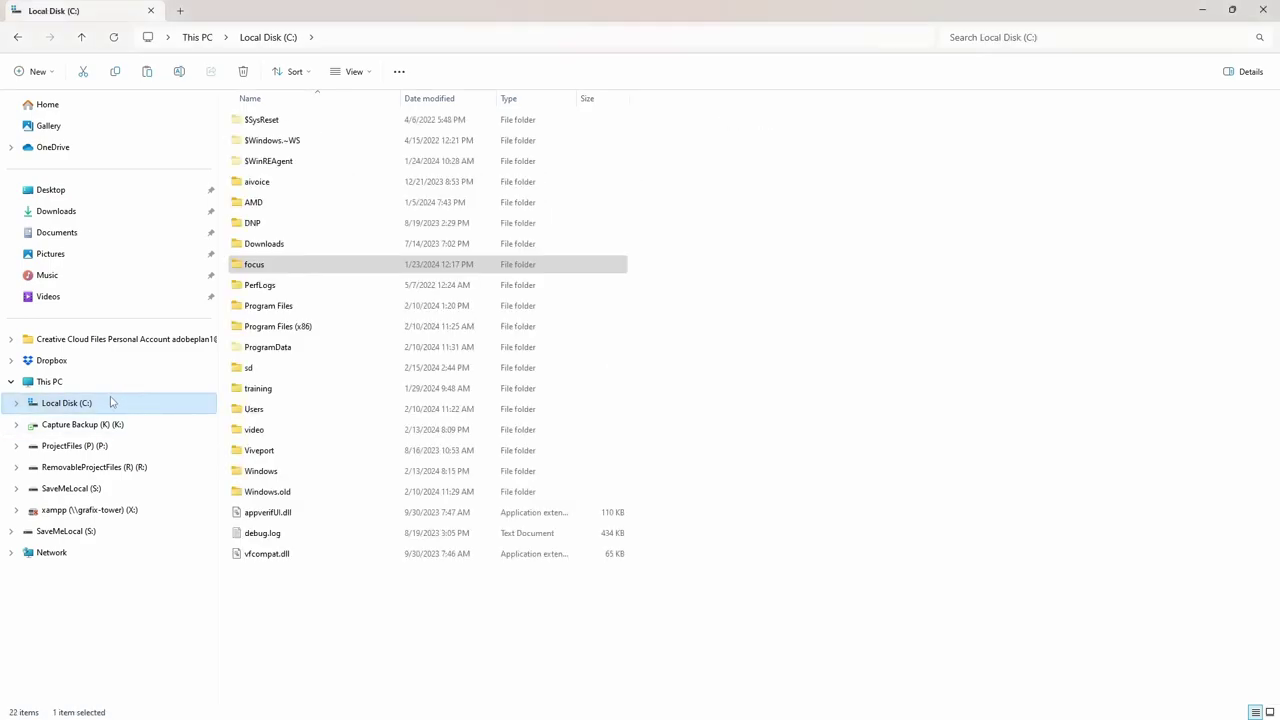
click(285, 371)
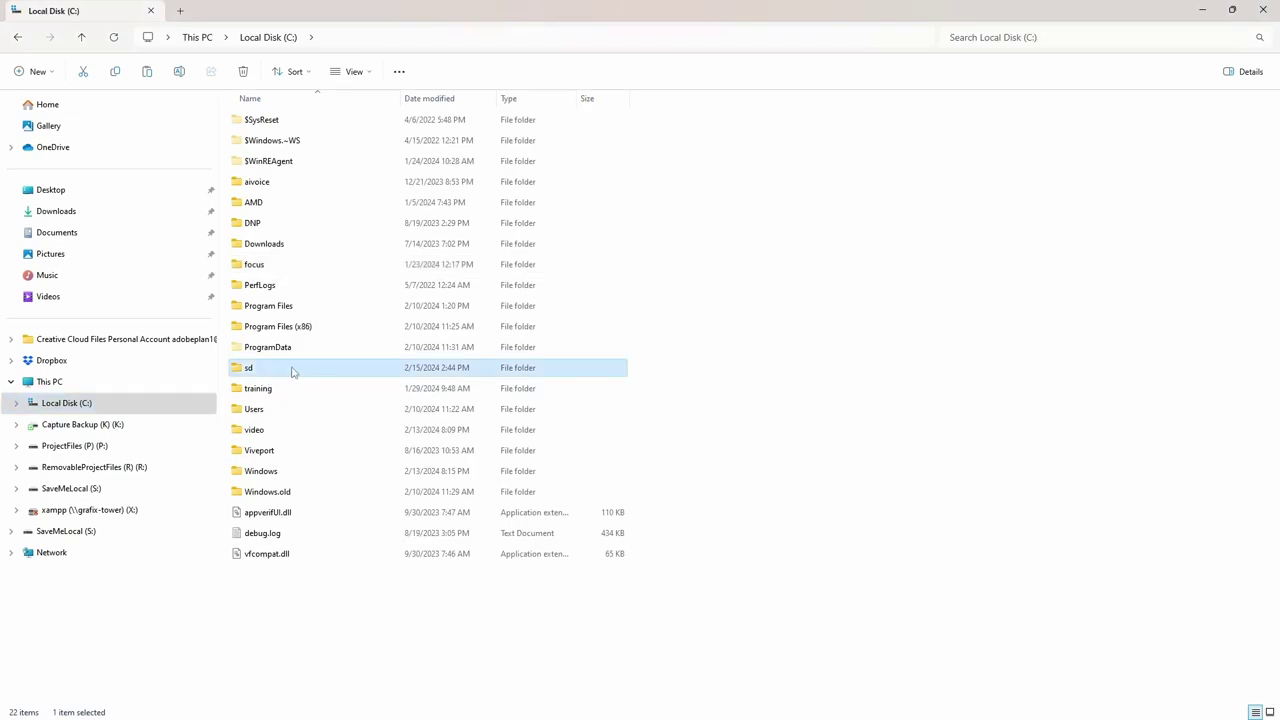
double_click(296, 370)
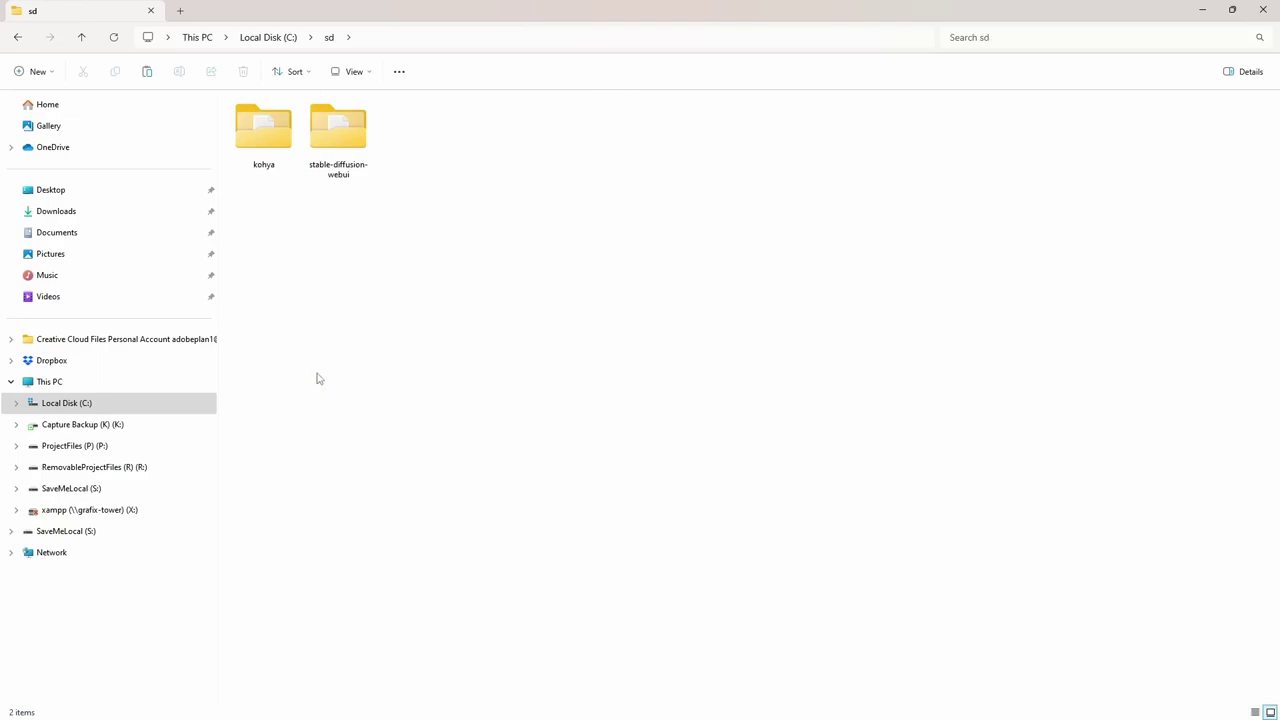
click(351, 160)
double_click(351, 160)
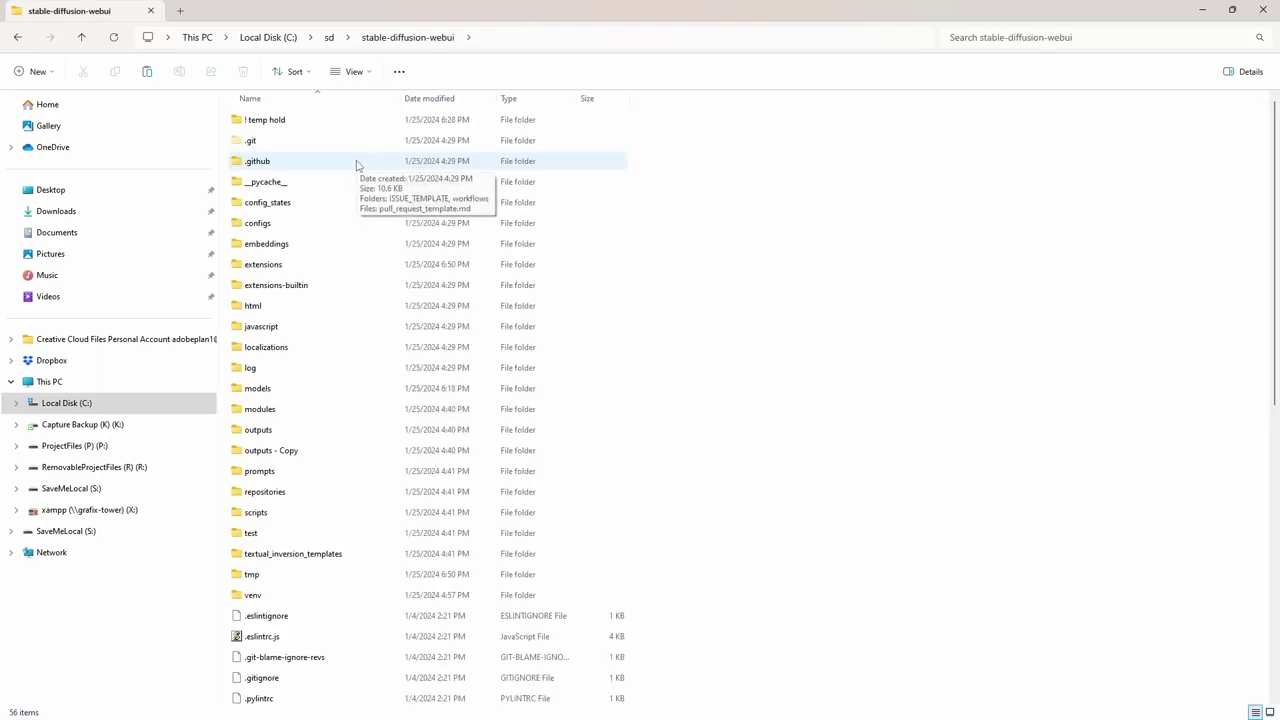
click(298, 390)
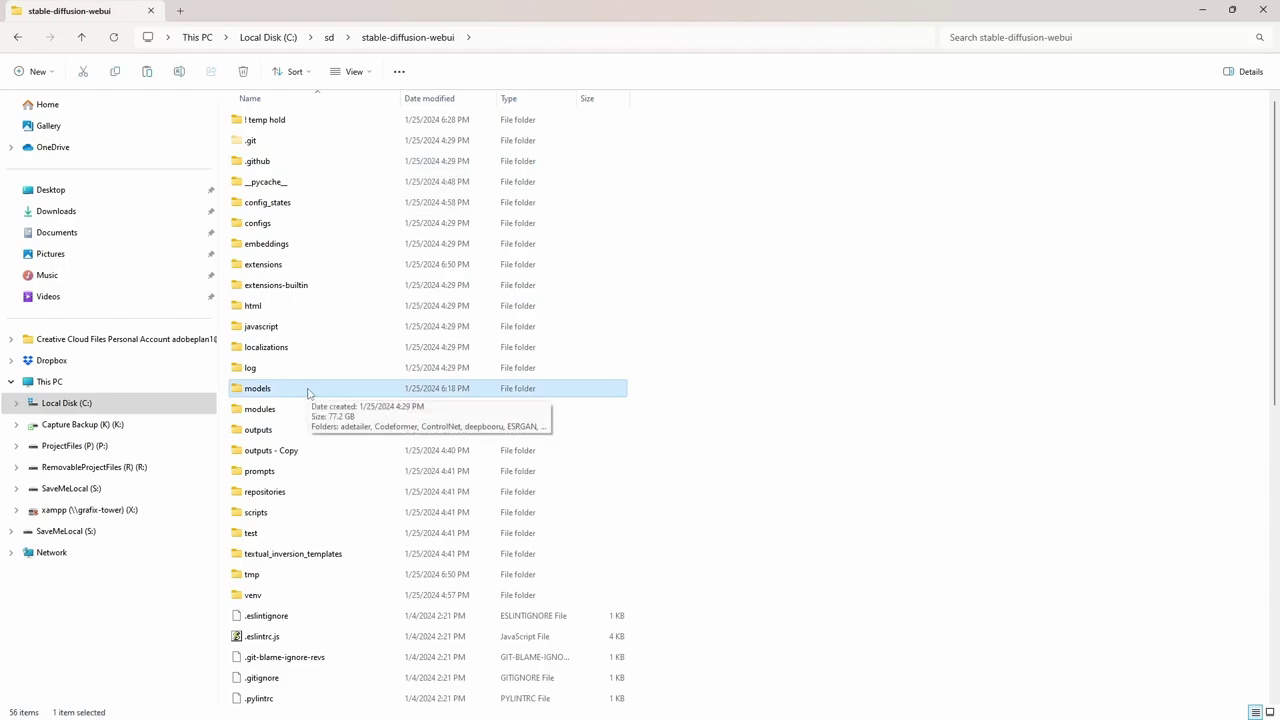
double_click(308, 390)
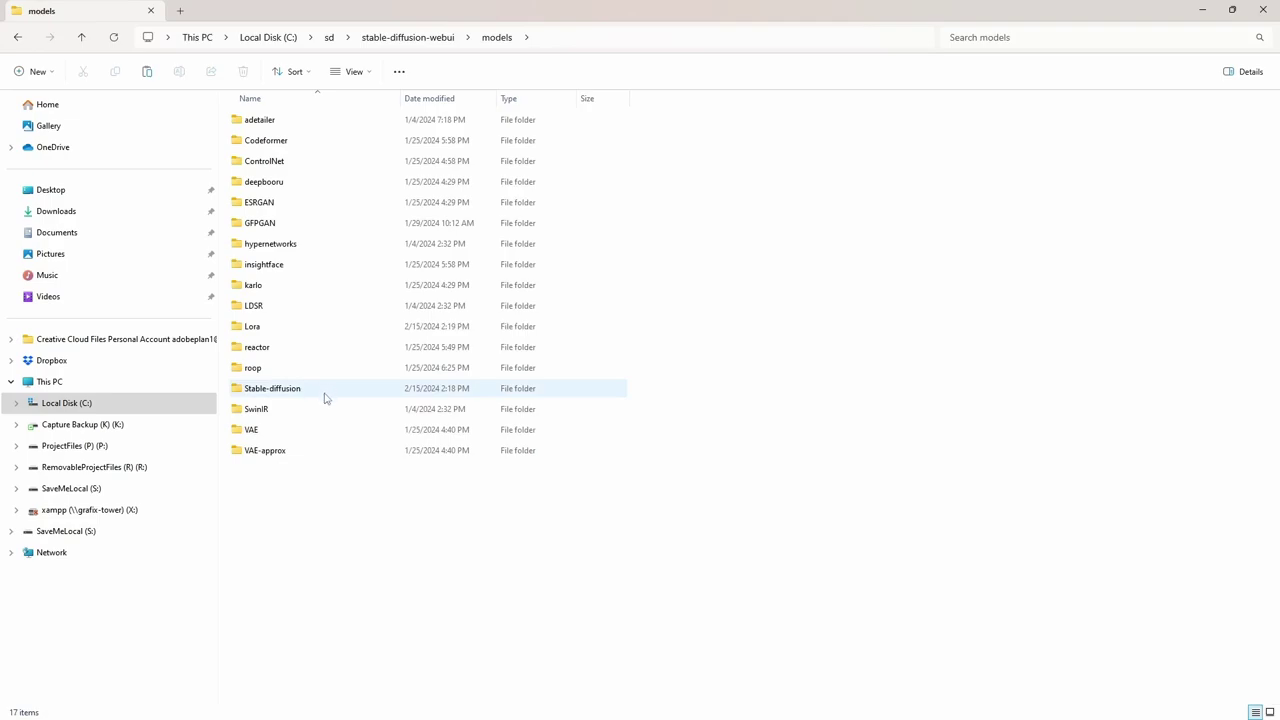
click(326, 392)
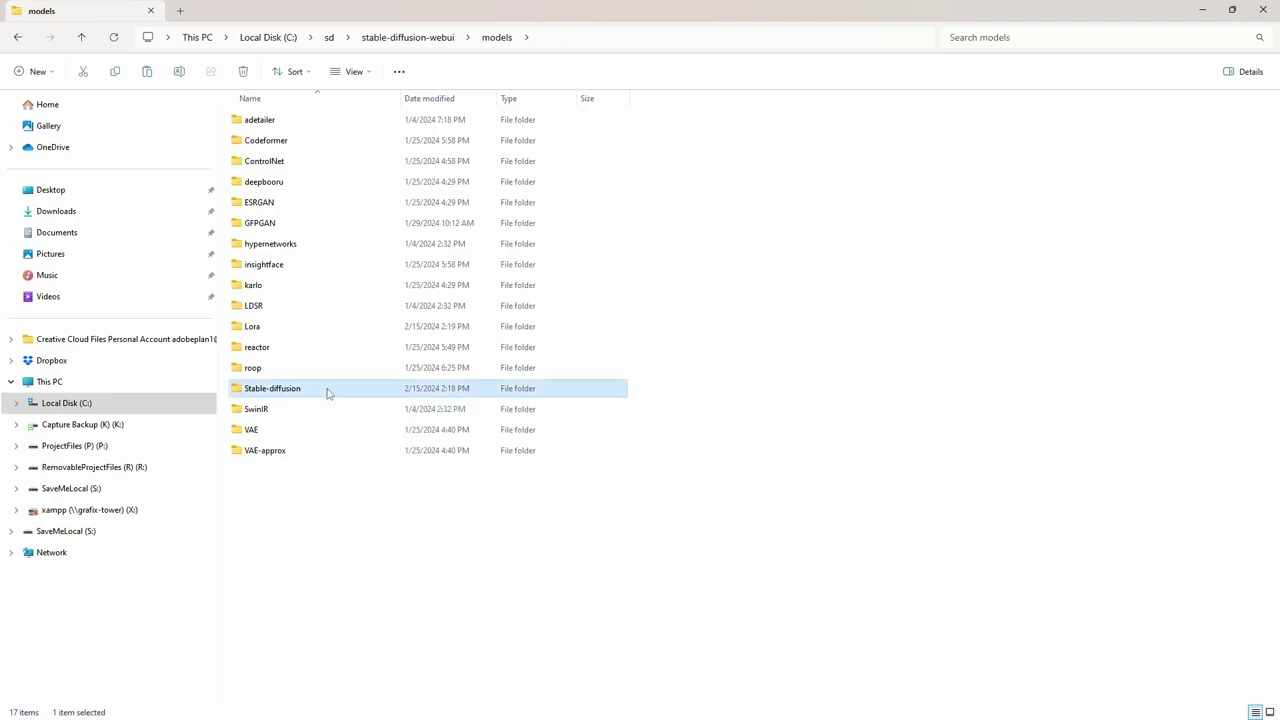
double_click(326, 392)
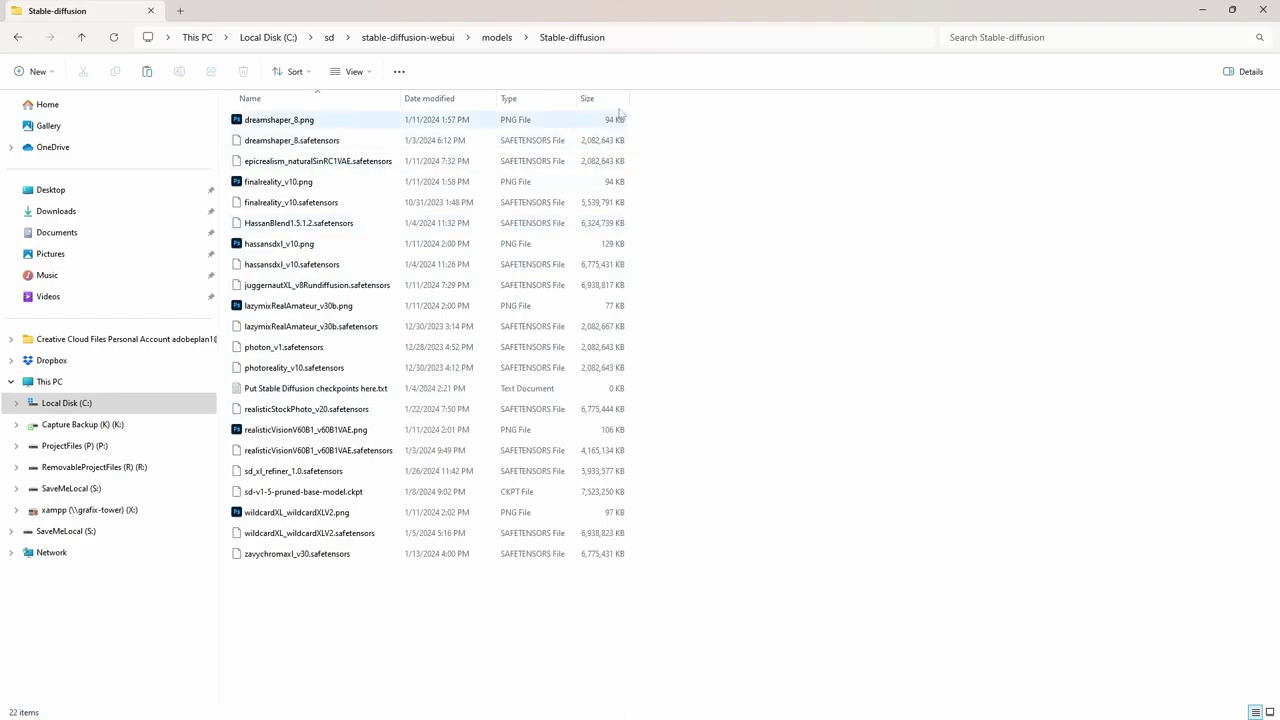
Copy the Stable-diffusion folder's address and paste it over the path_checkpoints value in config.txt
right_click(669, 43)
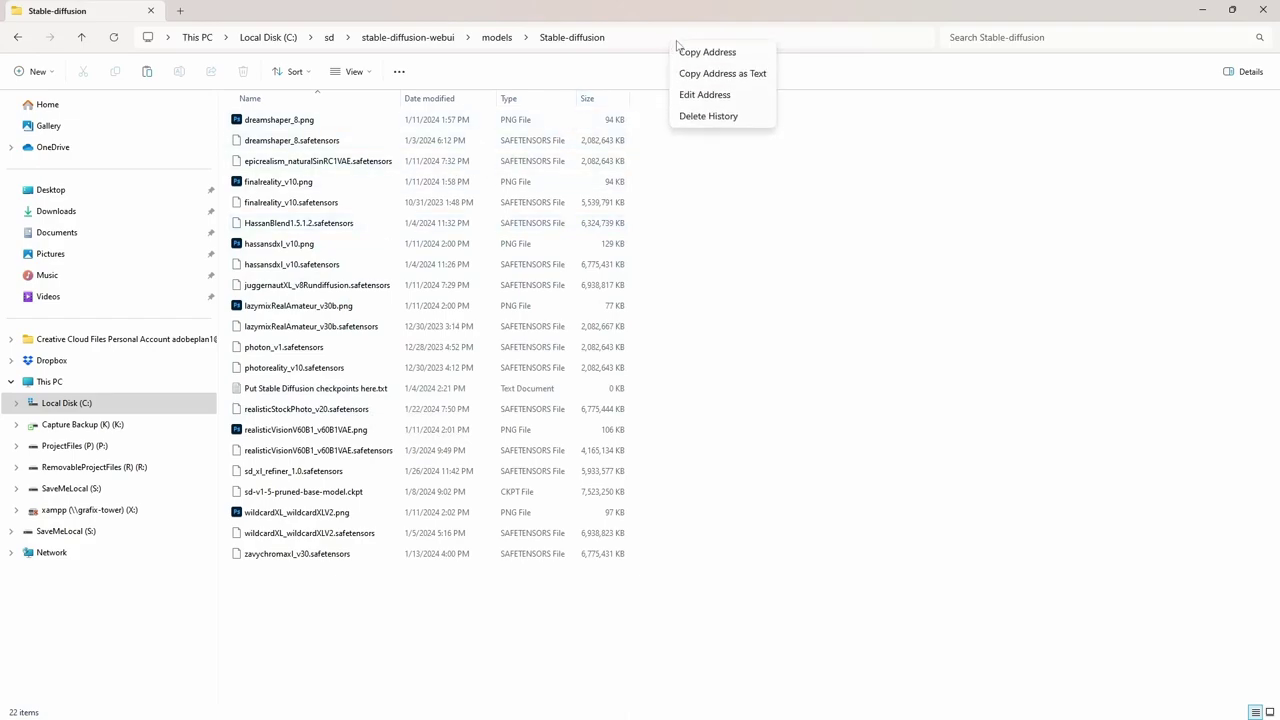
click(705, 54)
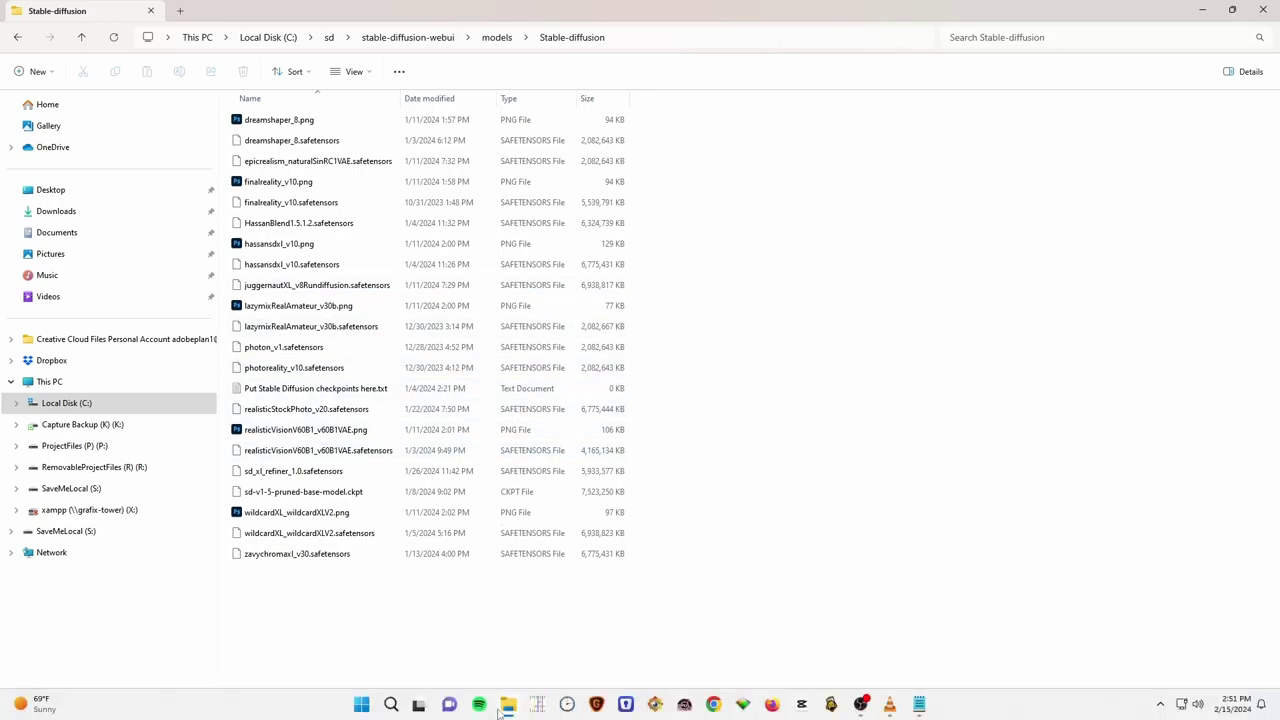
click(505, 706)
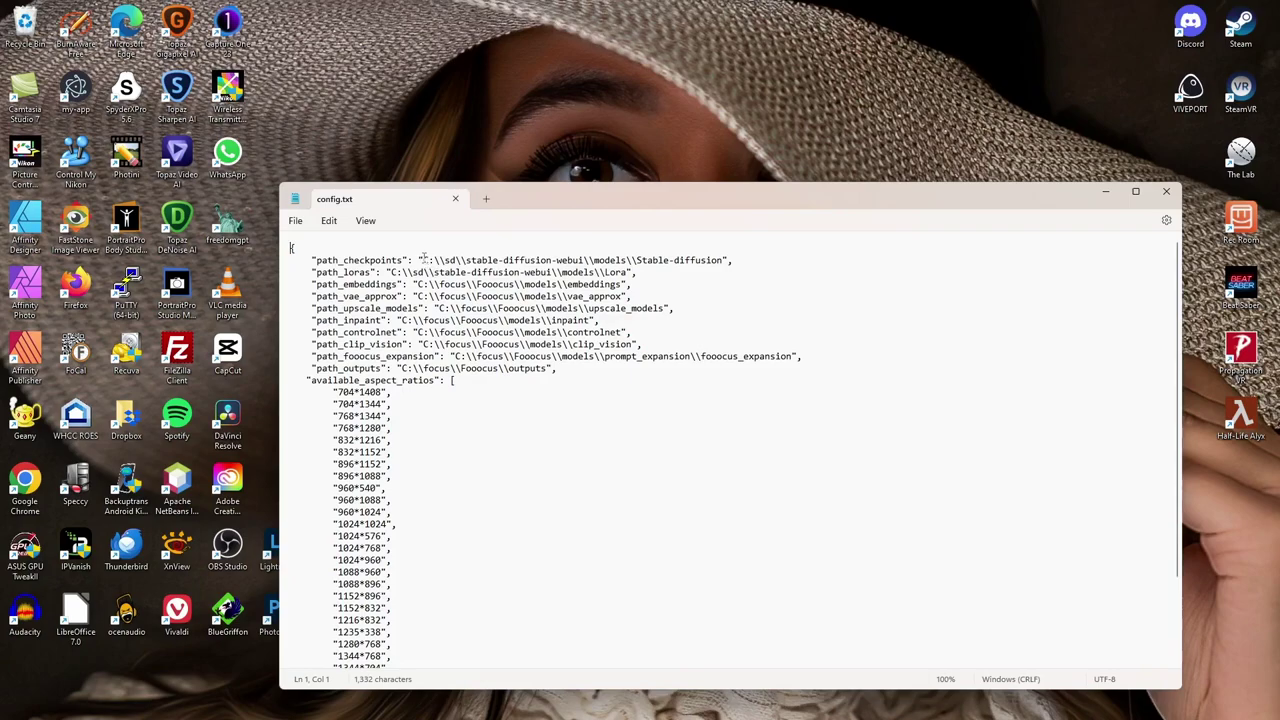
drag(422, 259, 433, 261)
drag(437, 262, 716, 267)
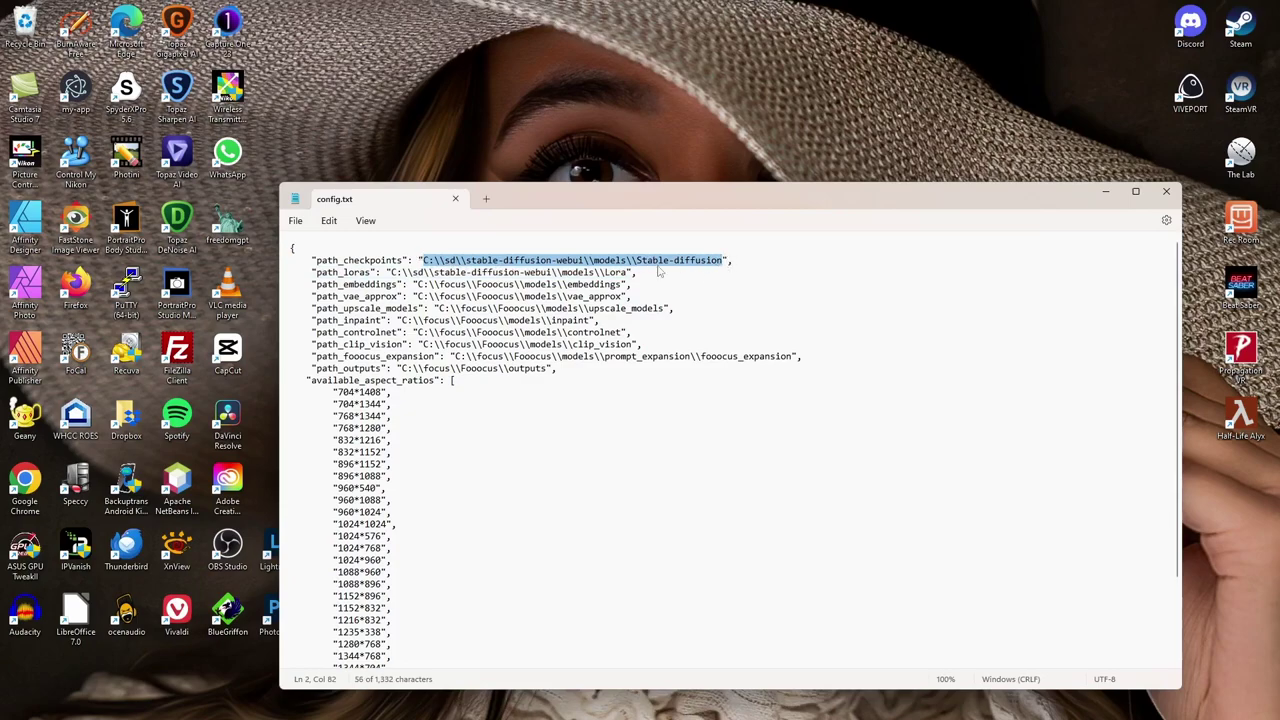
right_click(611, 262)
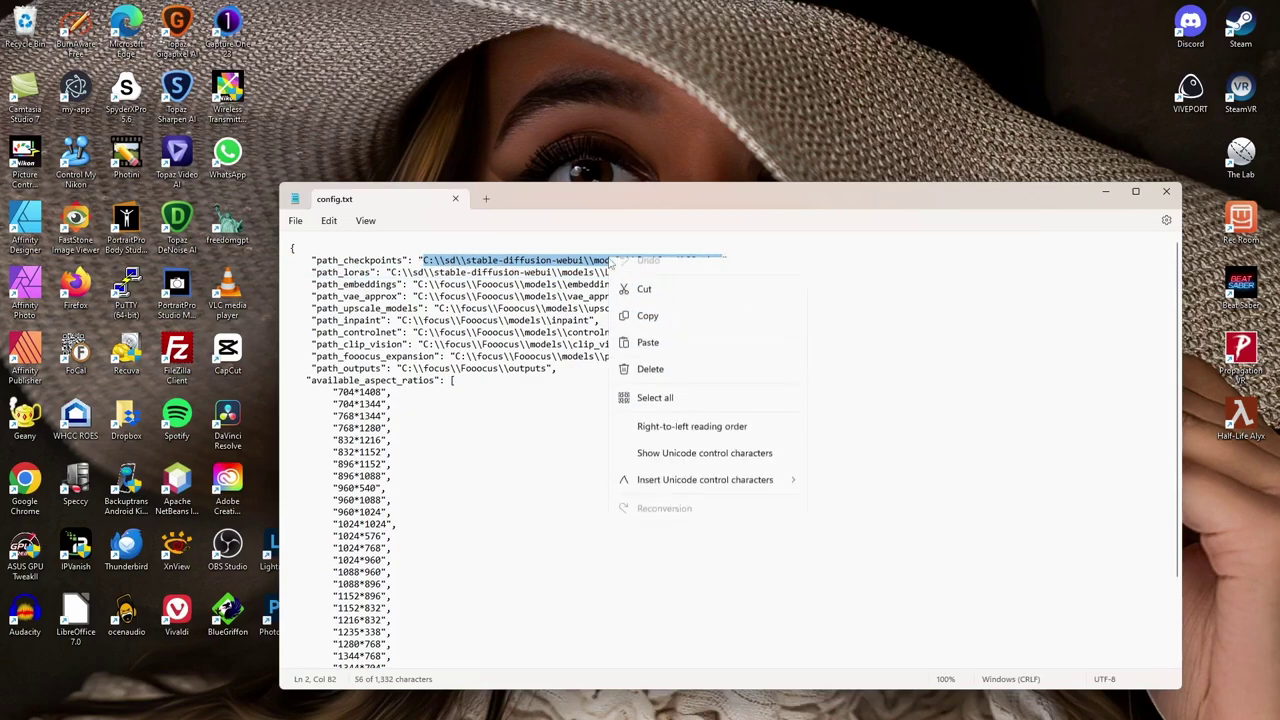
click(647, 355)
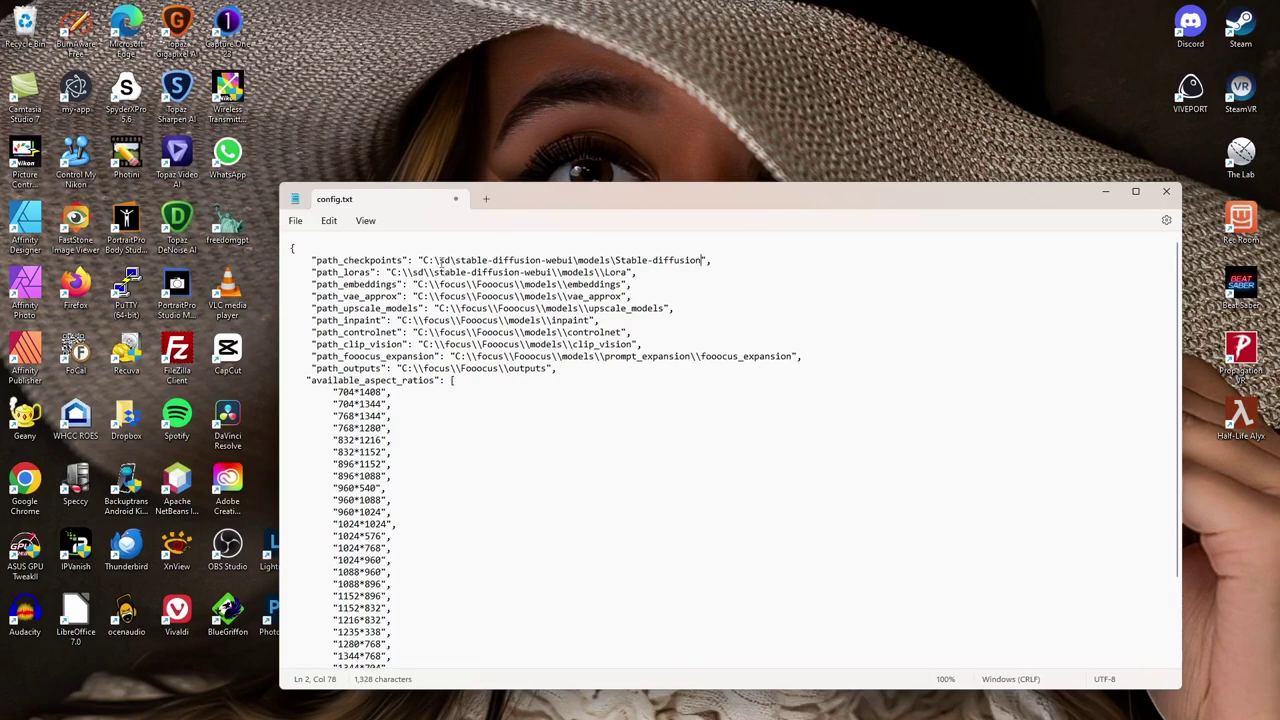
Double each backslash in the path_checkpoints value so it reads C:\\sd\\stable-diffusion-webui\\models\\Stable-diffusion
click(436, 259)
text(\)
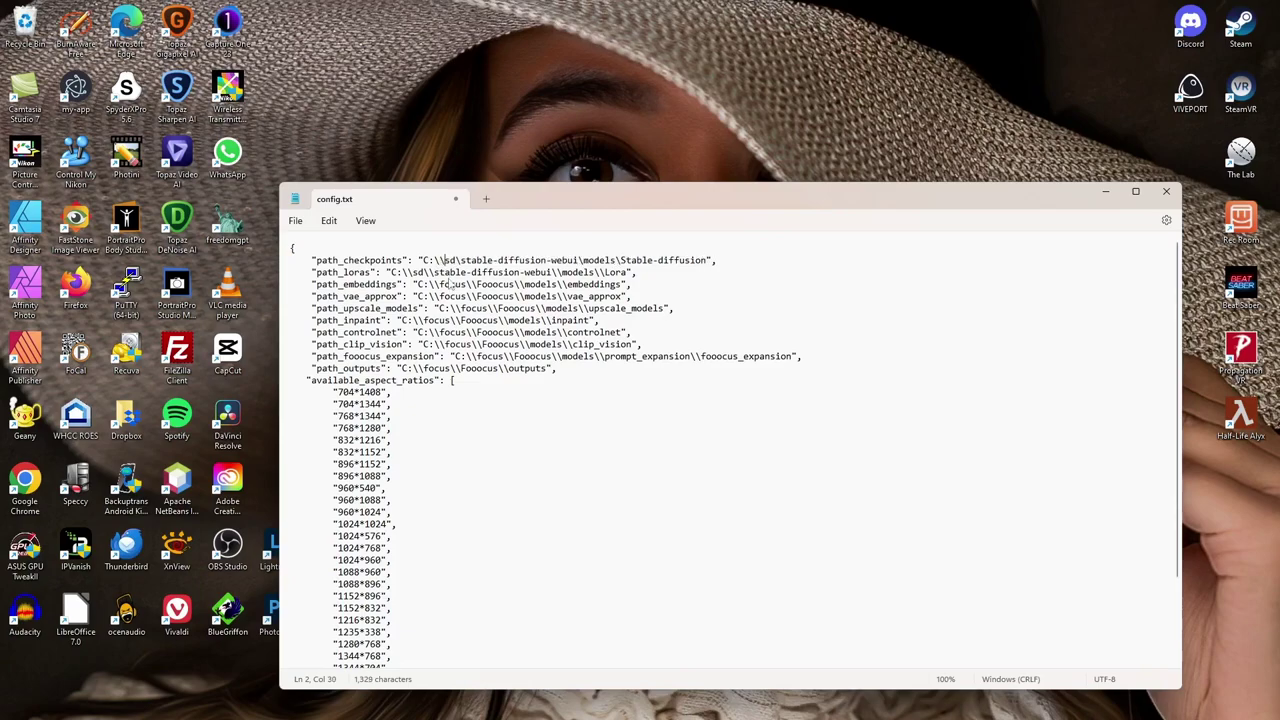
click(461, 260)
text(\)
click(589, 260)
text(\)
click(633, 260)
text(\)
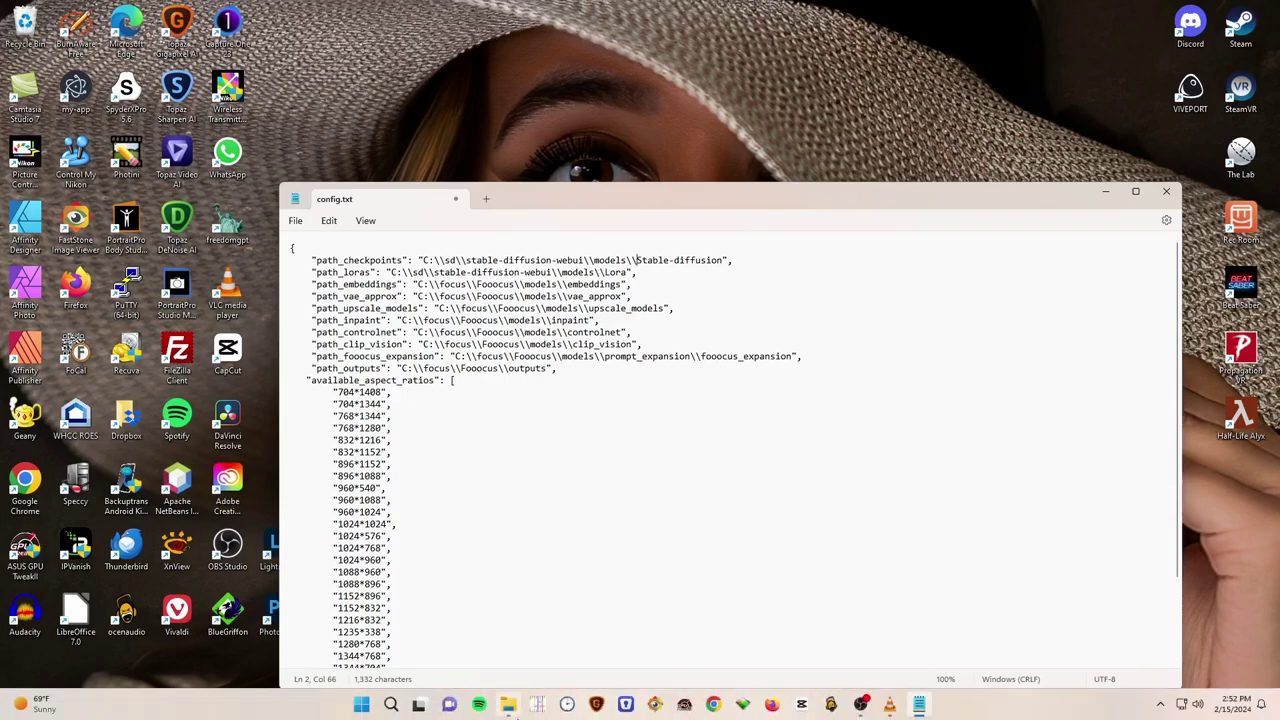
Copy the address of the Lora folder inside stable-diffusion-webui\models in File Explorer, and return to config.txt in Notepad
mouse_move(510, 708)
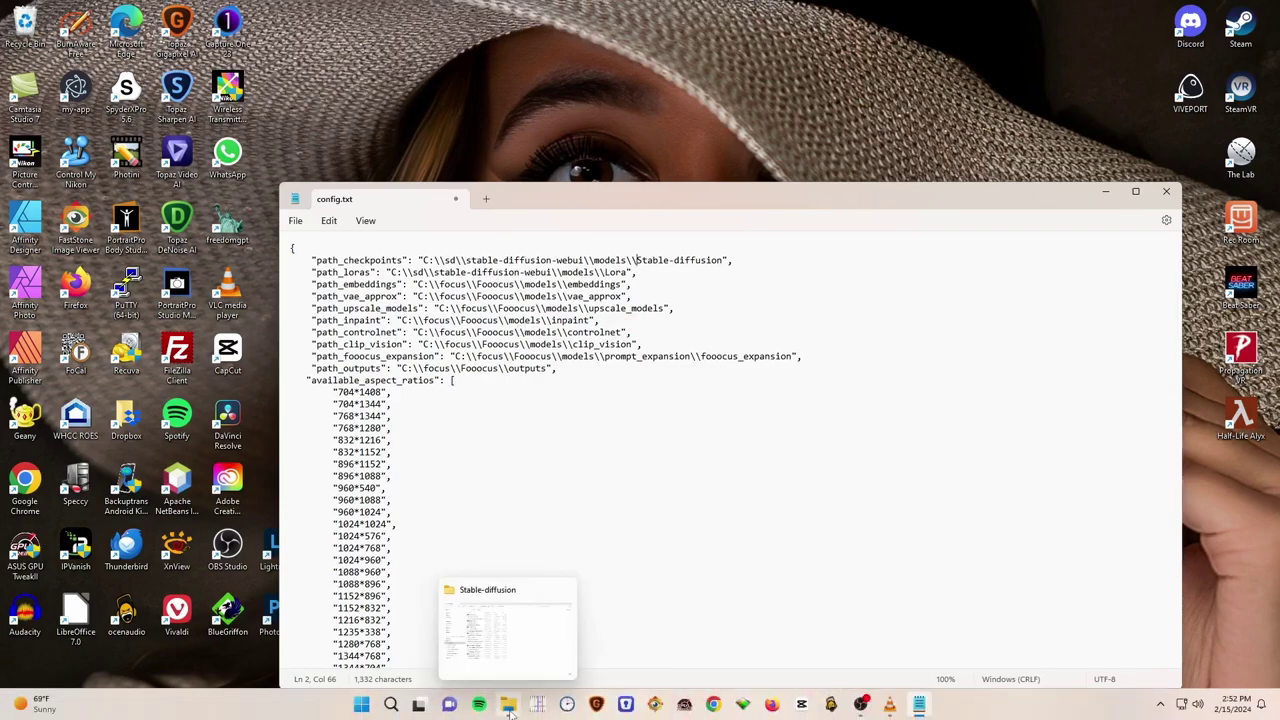
click(509, 708)
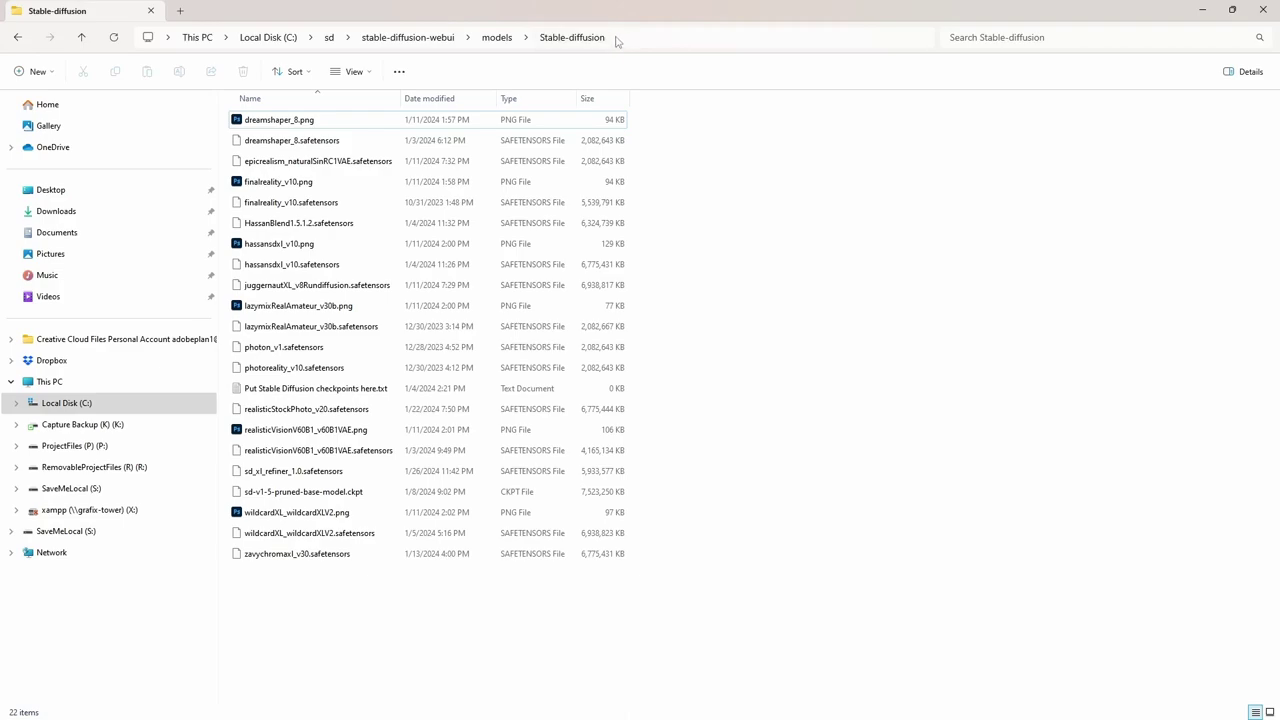
click(497, 37)
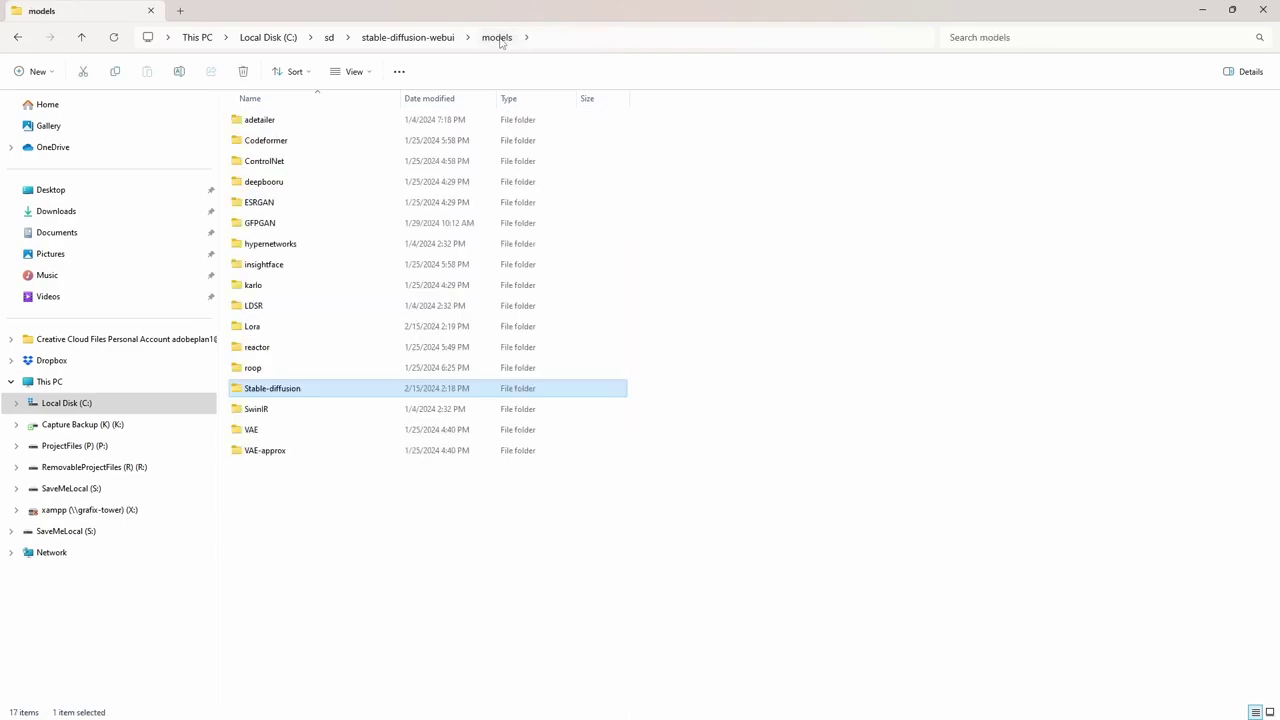
click(284, 327)
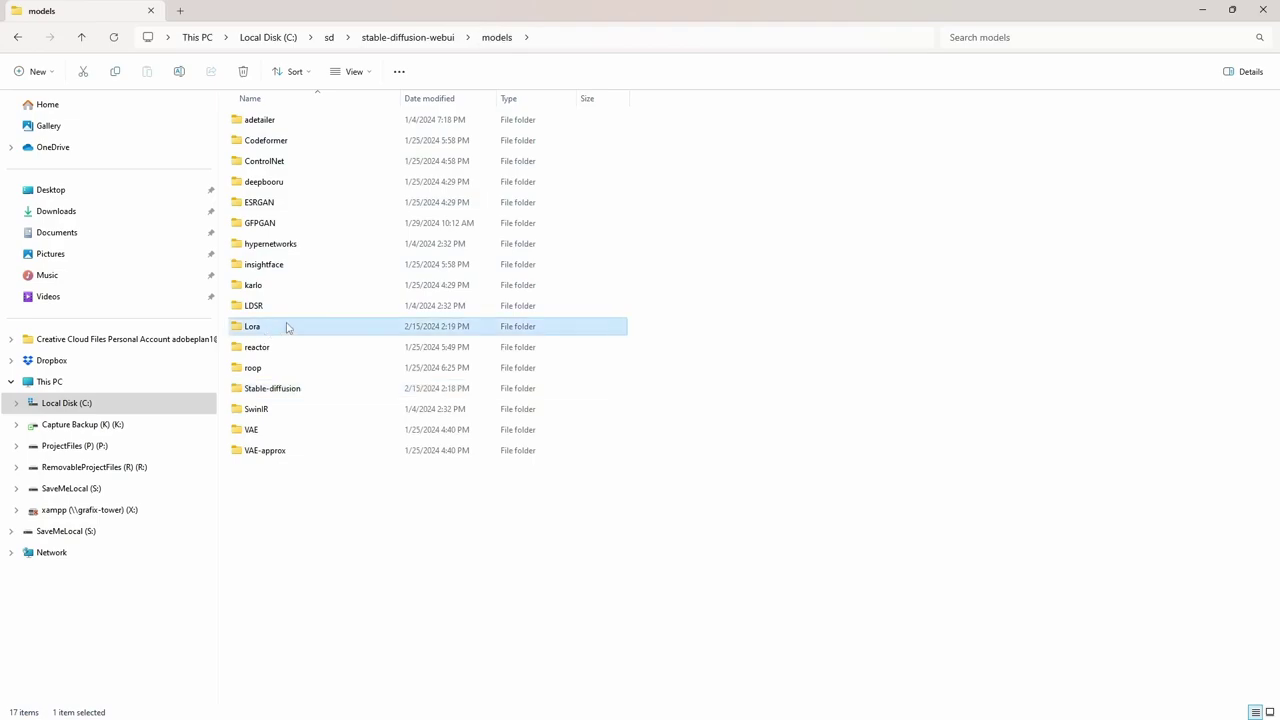
double_click(286, 327)
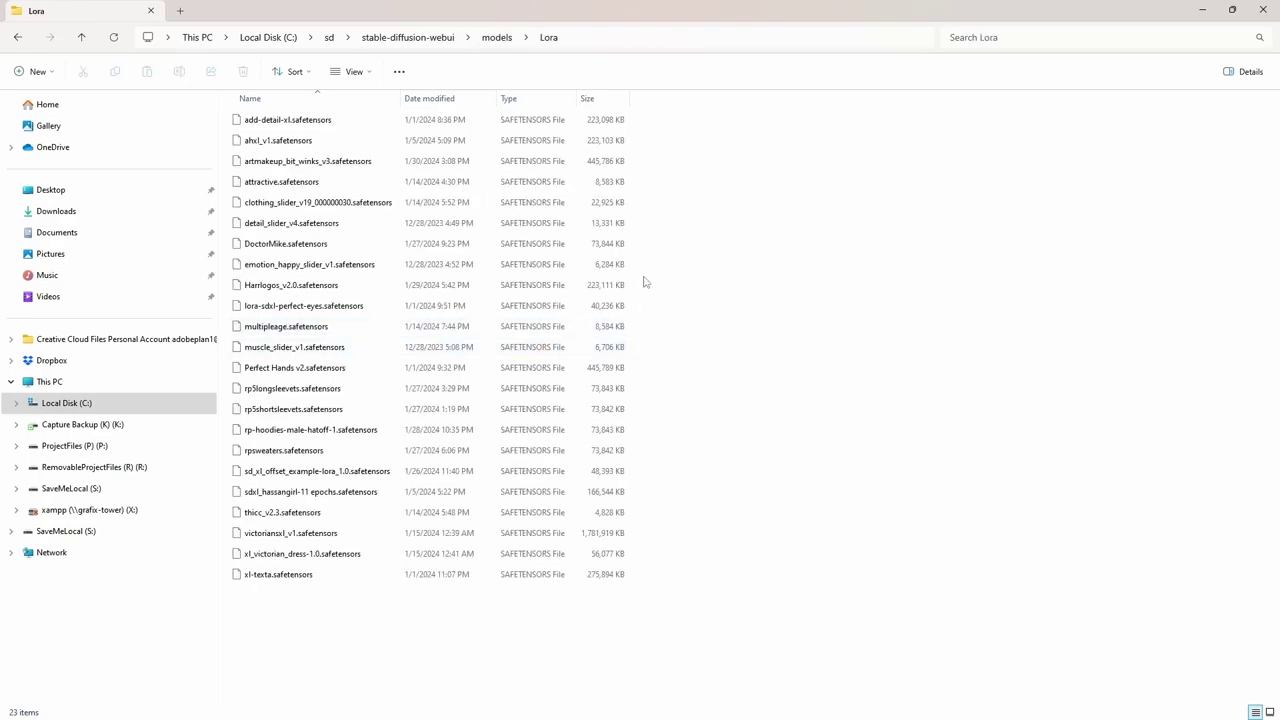
right_click(626, 41)
click(661, 50)
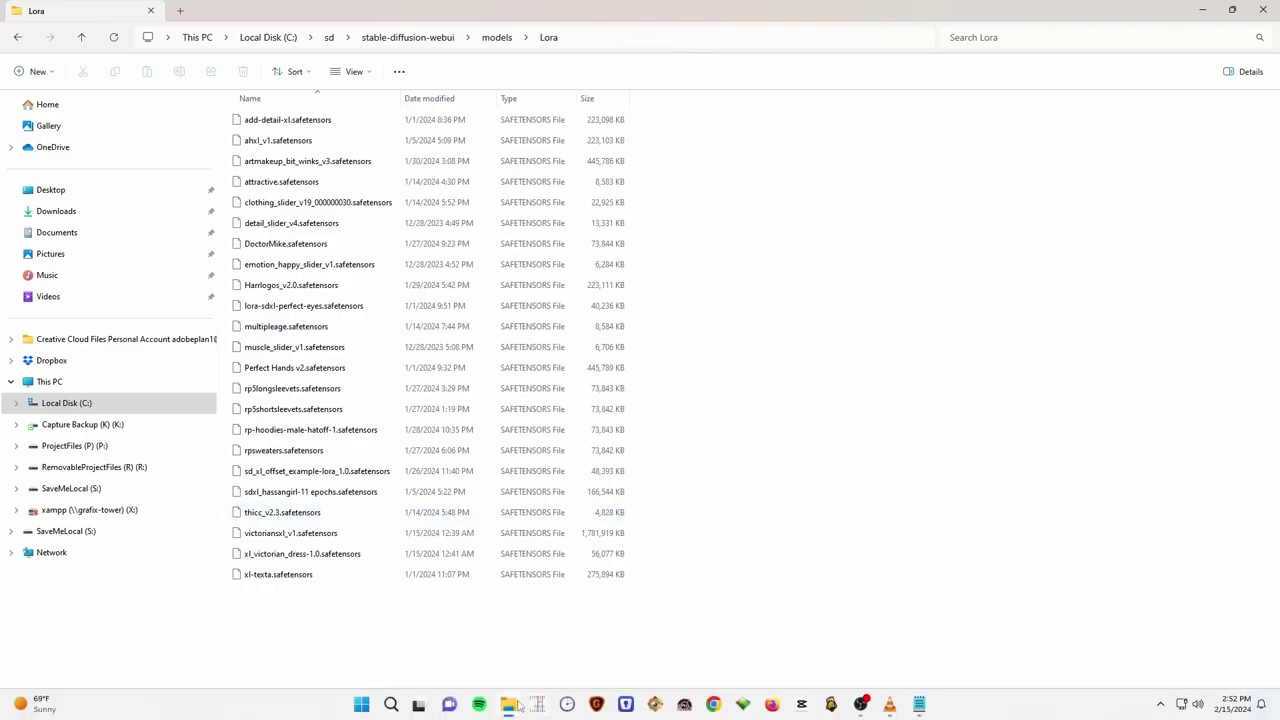
click(510, 705)
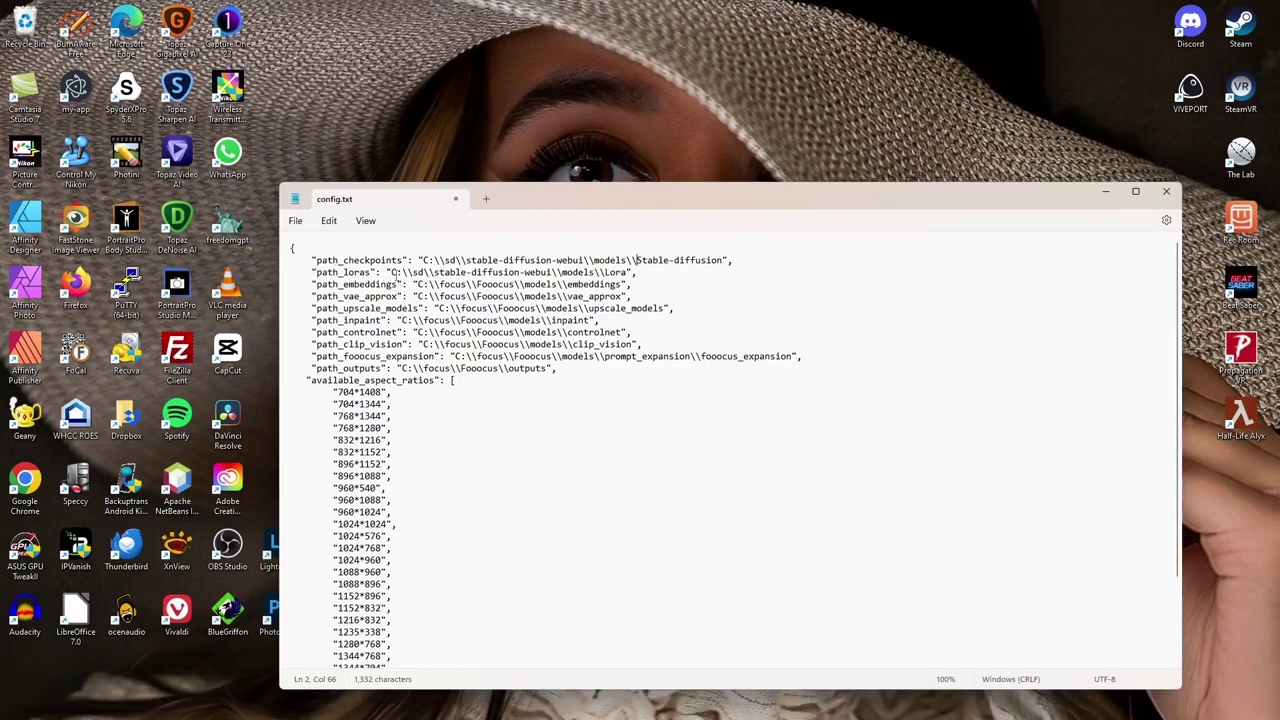
Paste the copied Lora folder address over the path_loras value and double its backslashes to read C:\\sd\\stable-diffusion-webui\\models\\Lora
drag(391, 271, 628, 283)
right_click(628, 281)
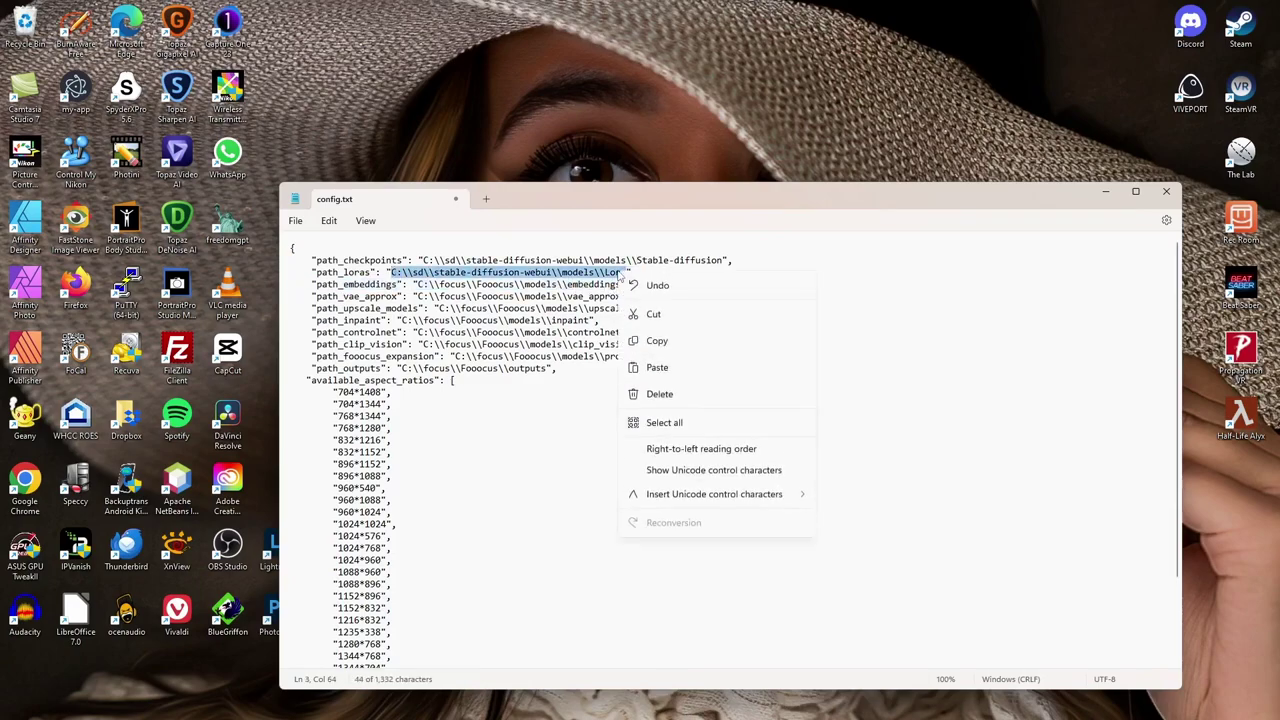
click(645, 365)
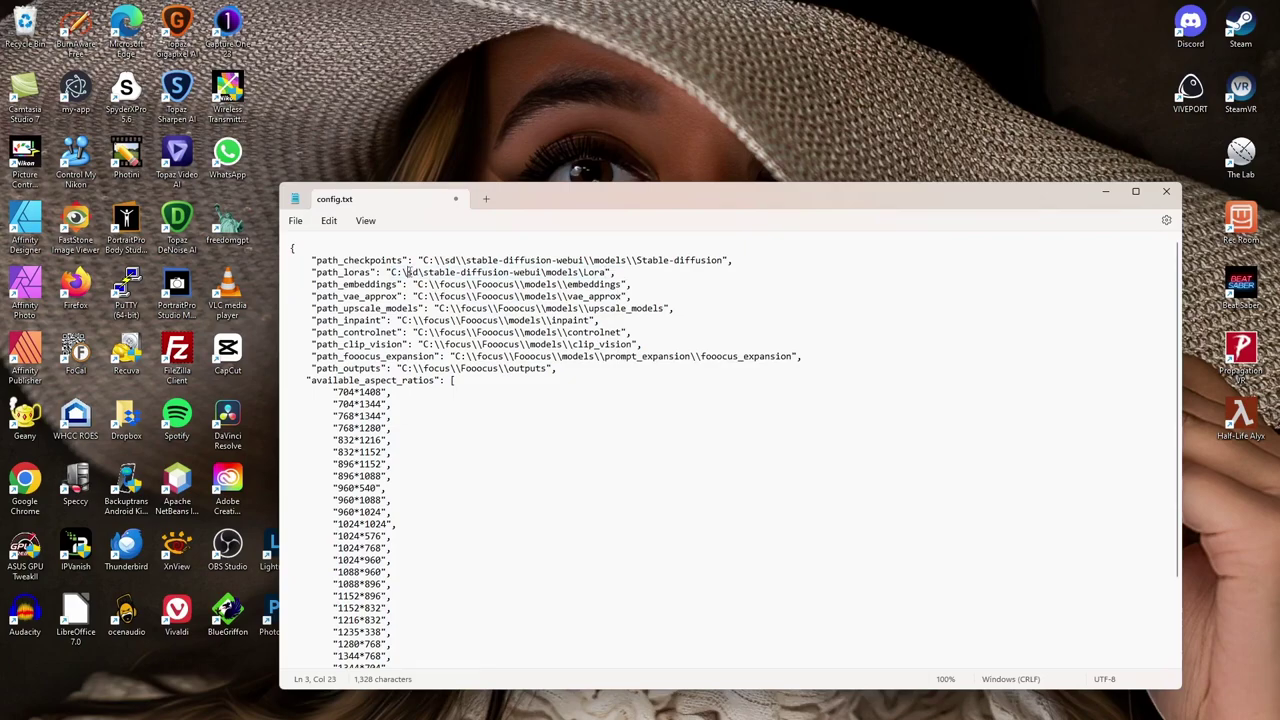
text(\)
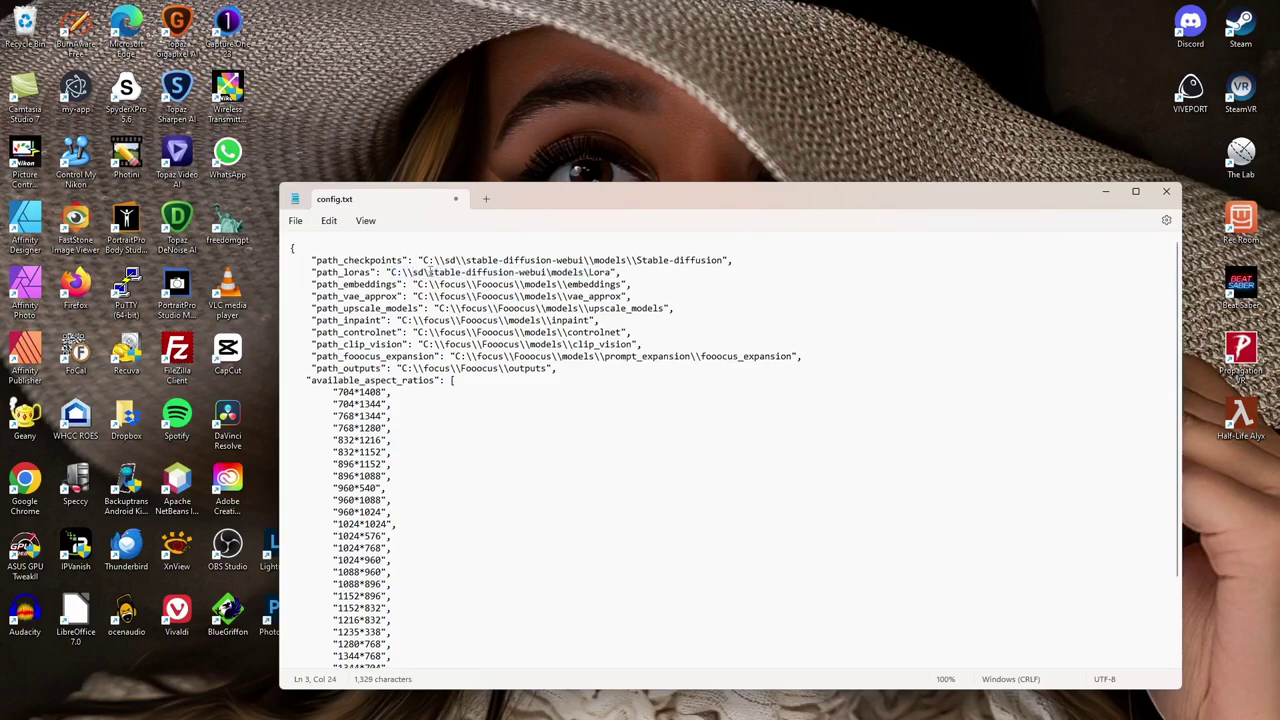
text(\)
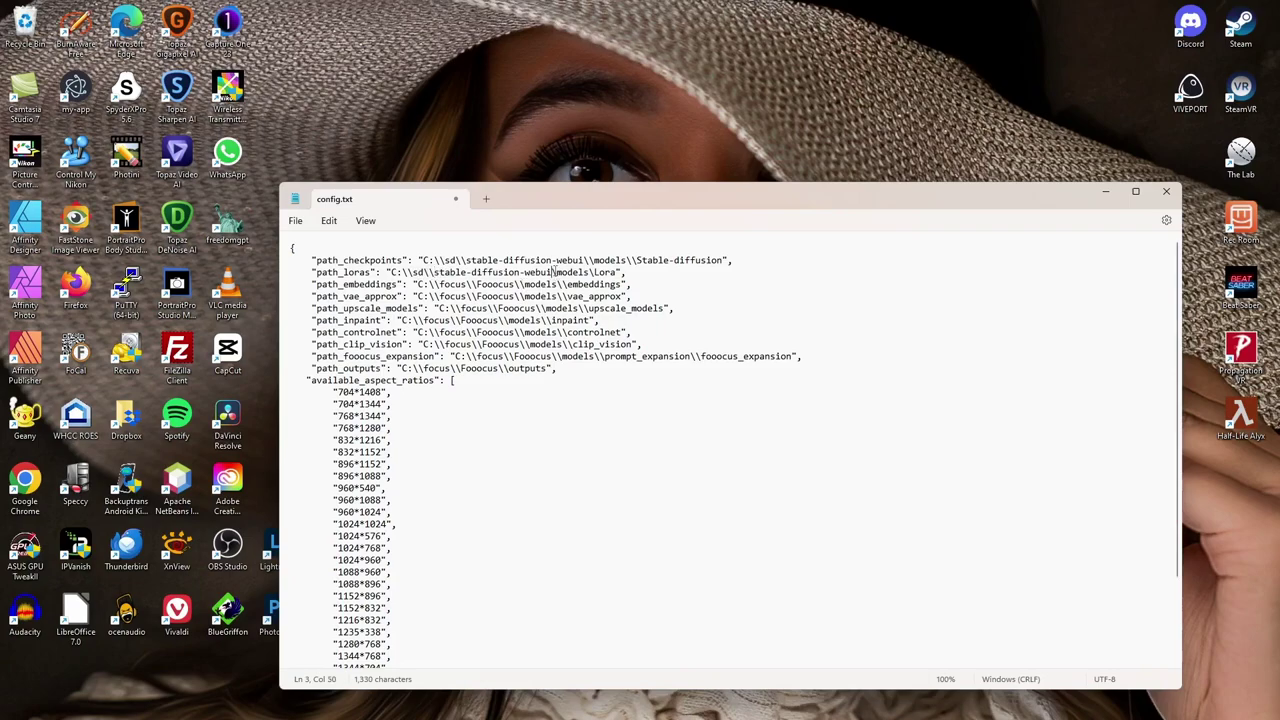
text(\\)
Save the edited config.txt under its existing name and close the file
click(296, 220)
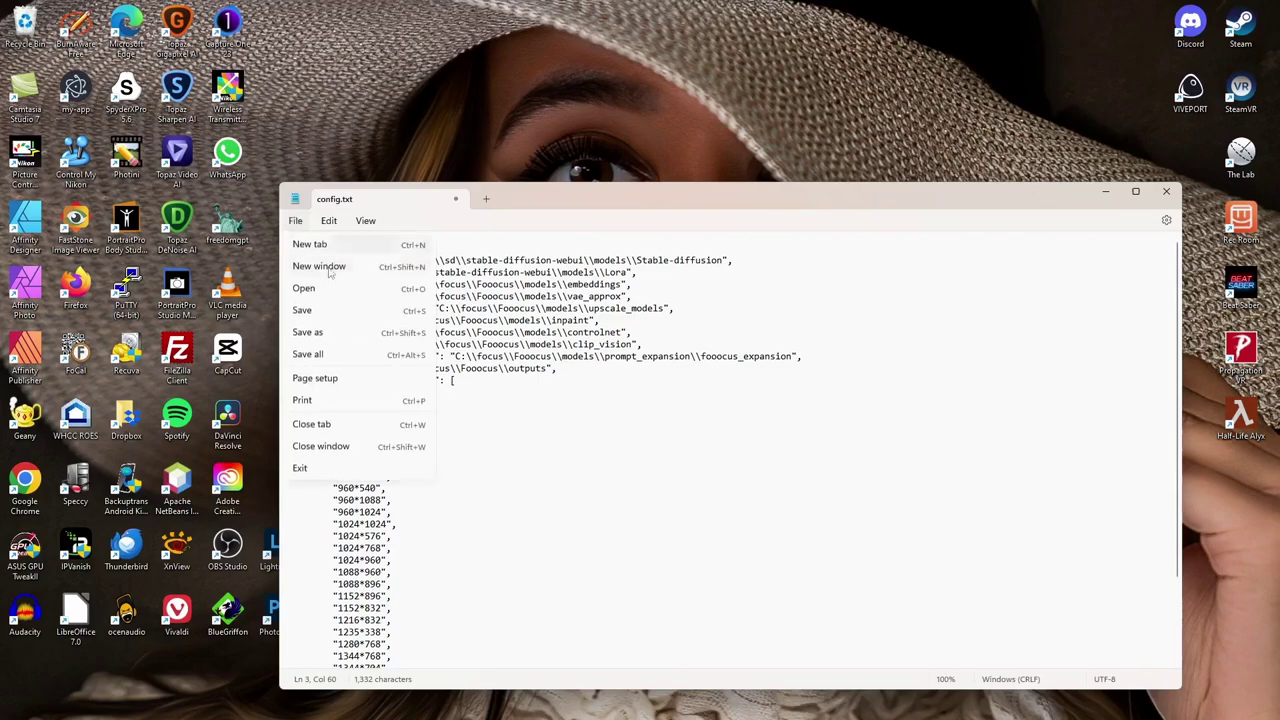
click(321, 311)
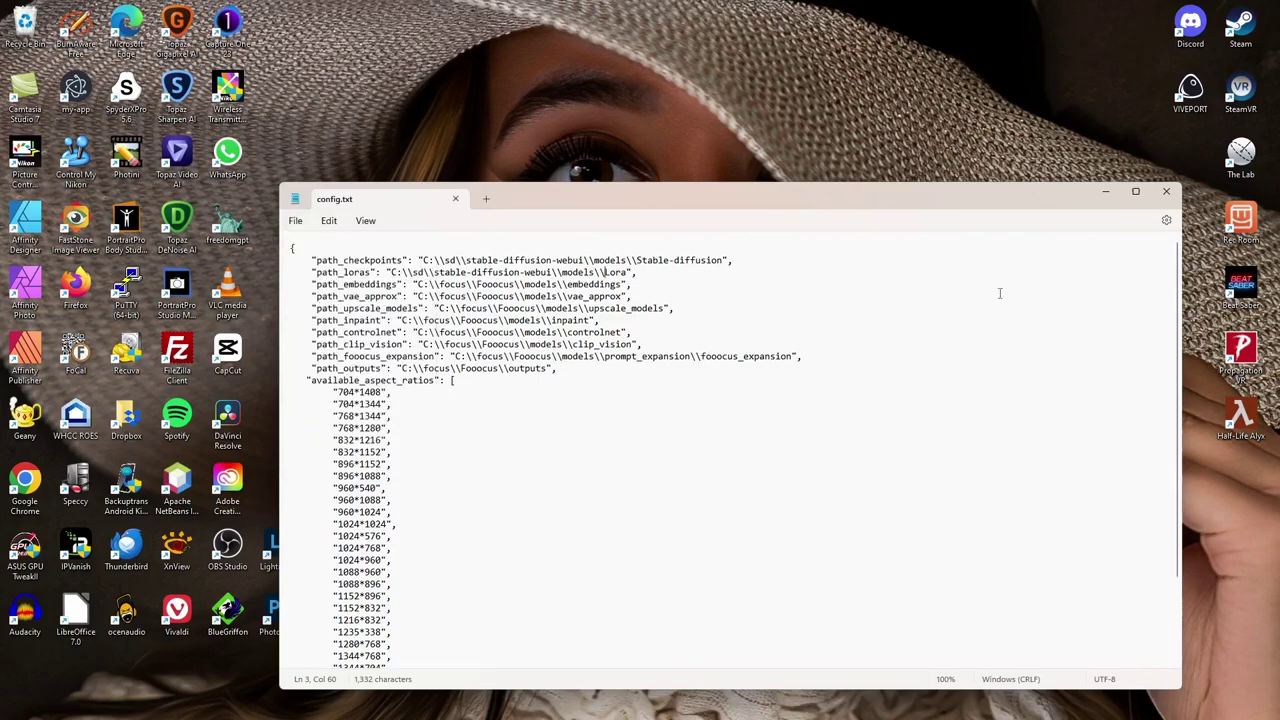
click(1166, 192)
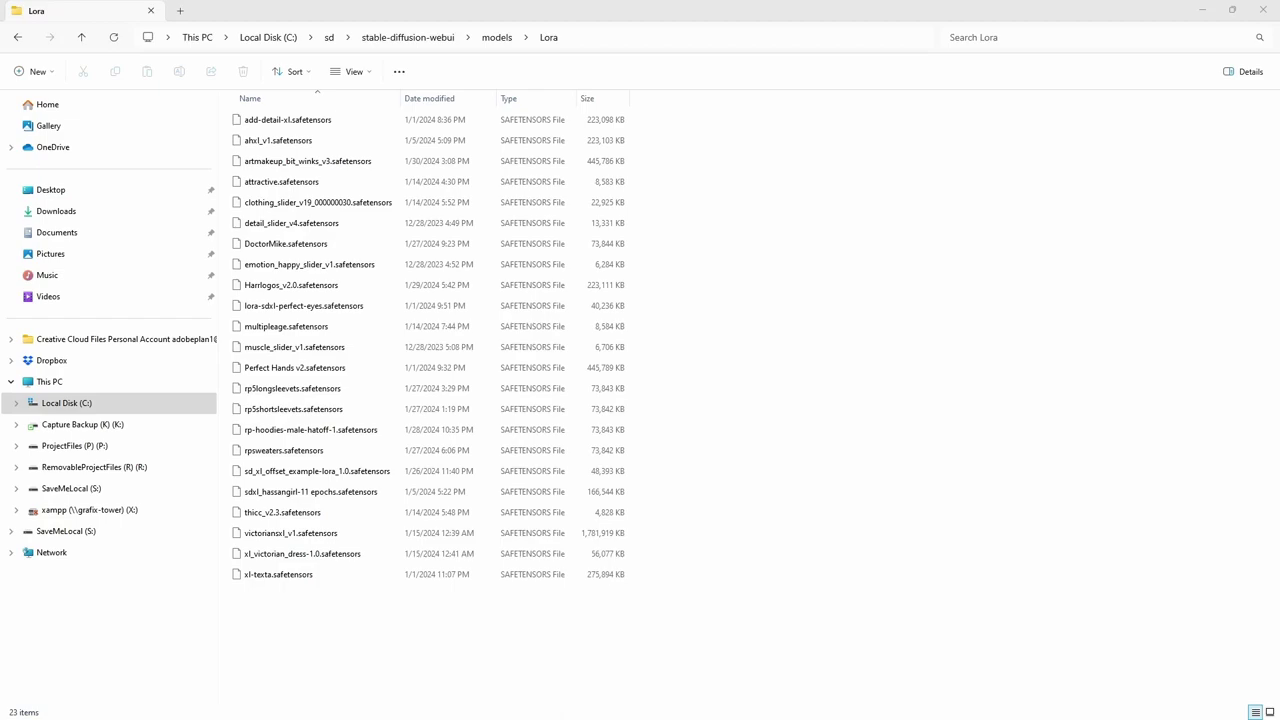
In File Explorer, go to C:\focus and launch Fooocus with run_realistic.bat
click(77, 403)
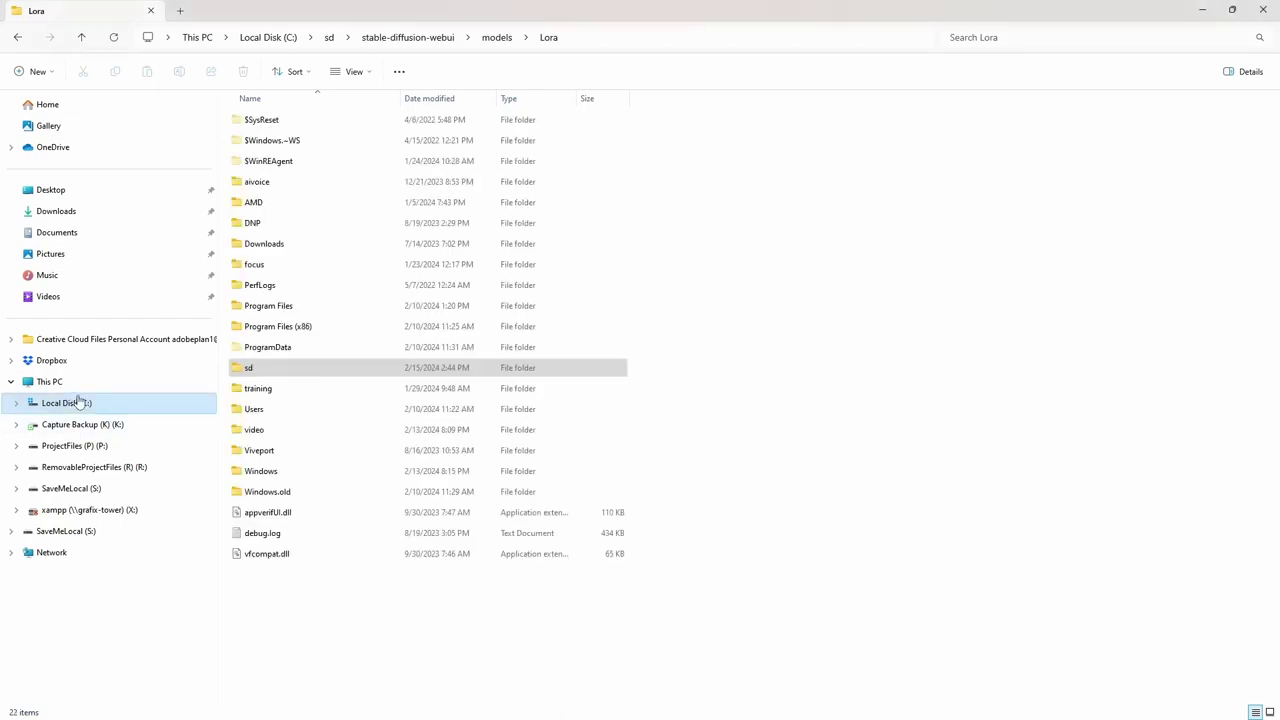
click(297, 264)
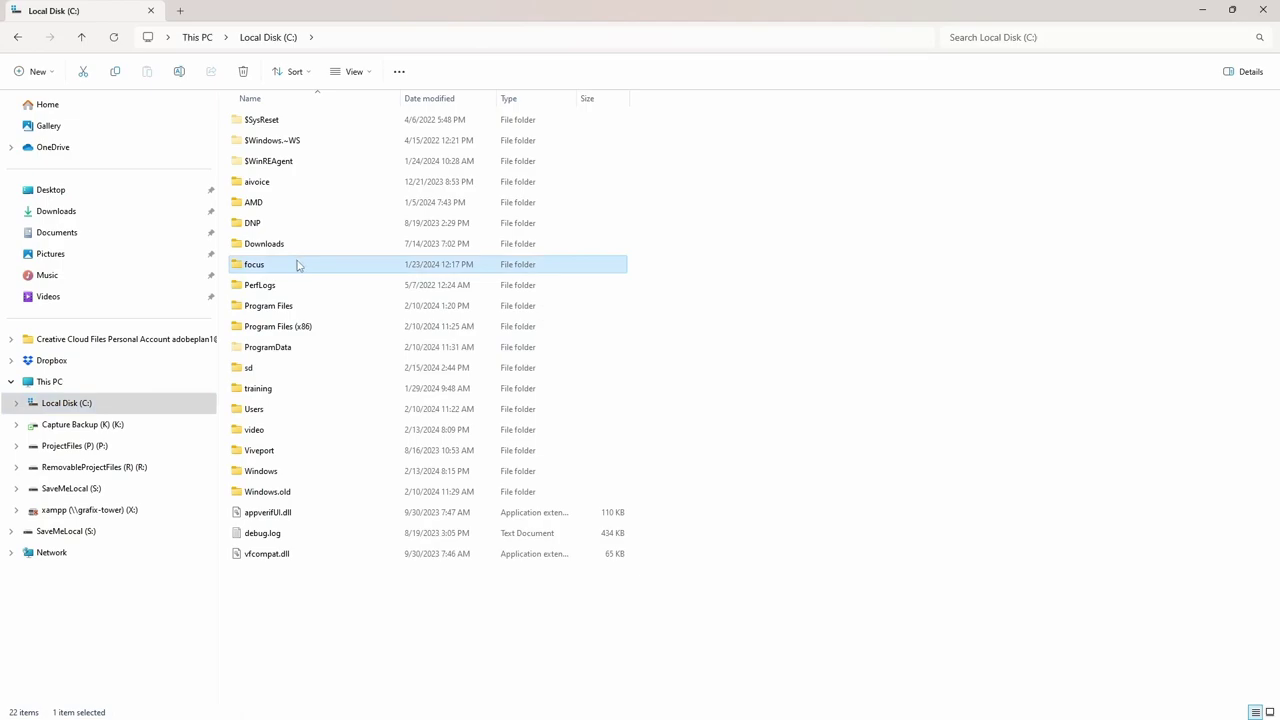
double_click(294, 266)
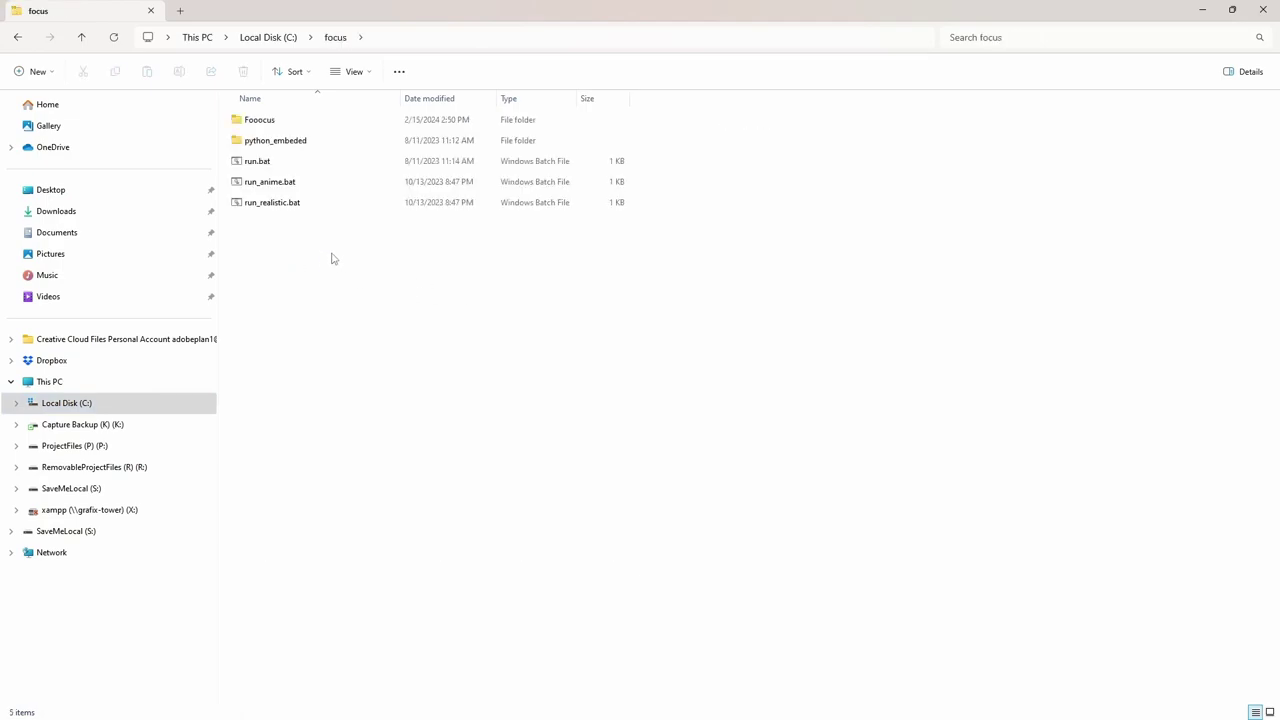
click(283, 207)
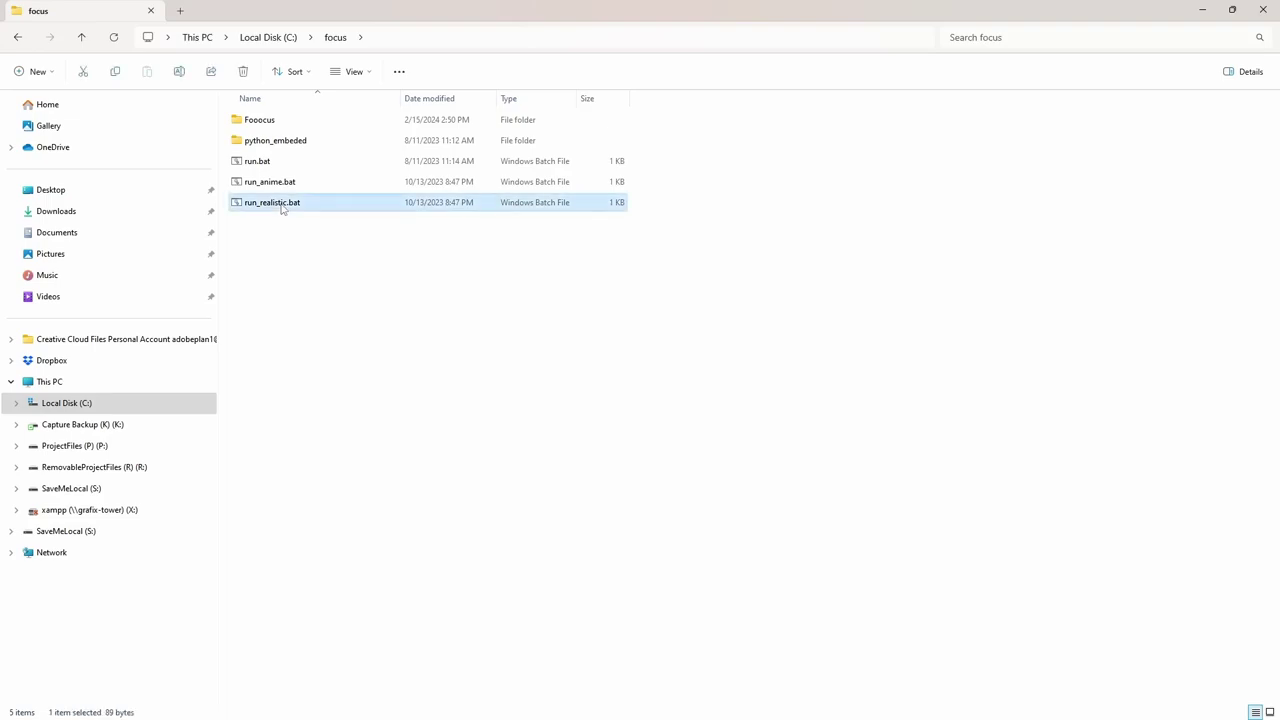
double_click(283, 205)
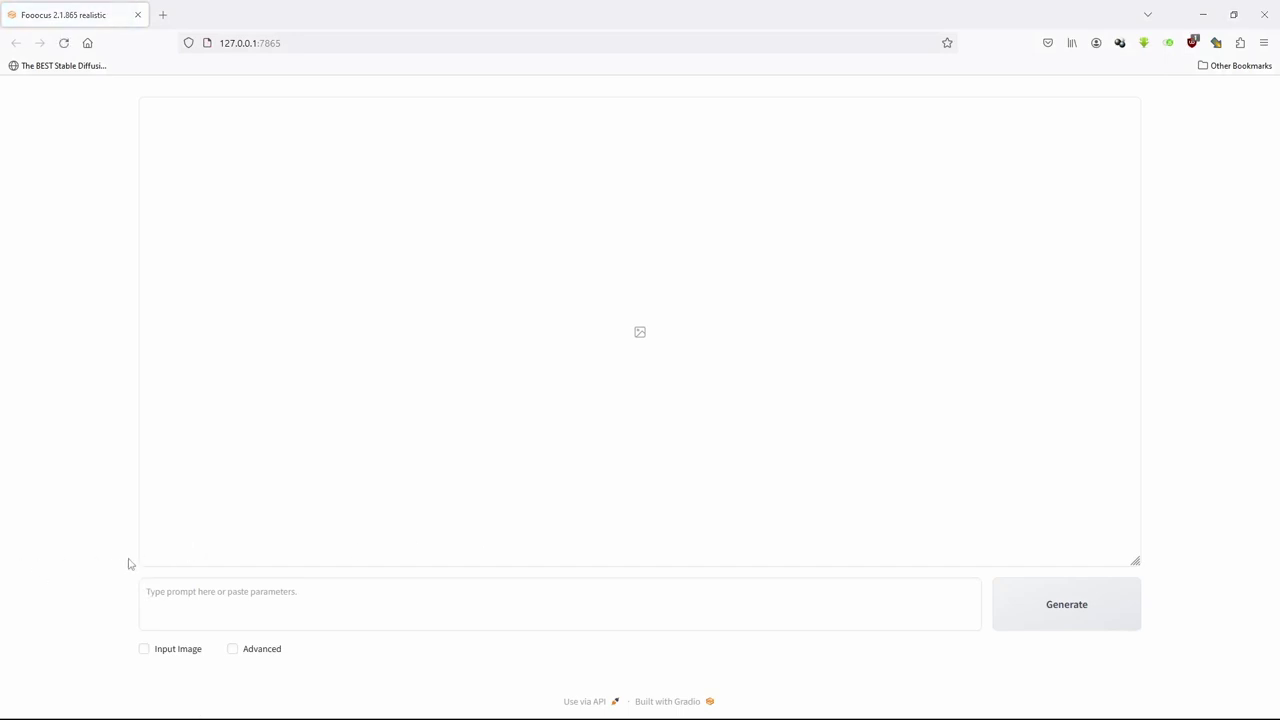
In Fooocus's advanced model settings, set the base model to juggernautXL_v8Rundiffusion.safetensors and check the list of files offered for LoRA 1
click(233, 650)
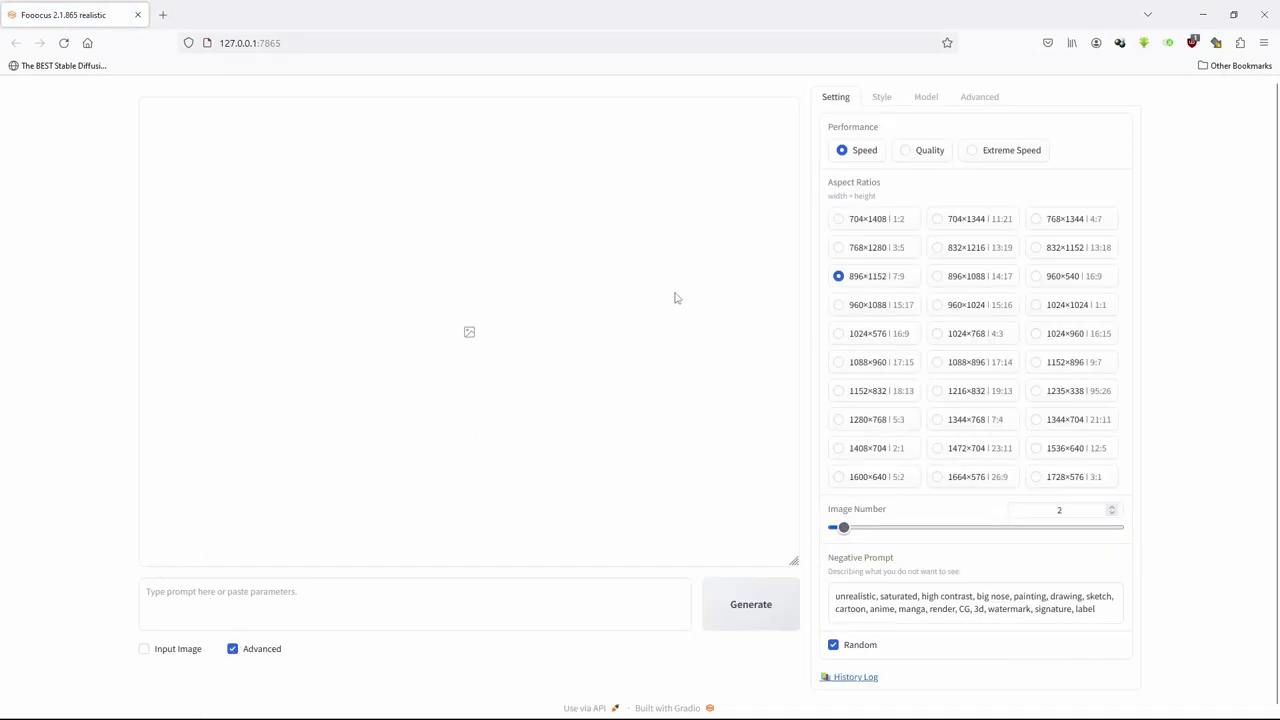
click(928, 98)
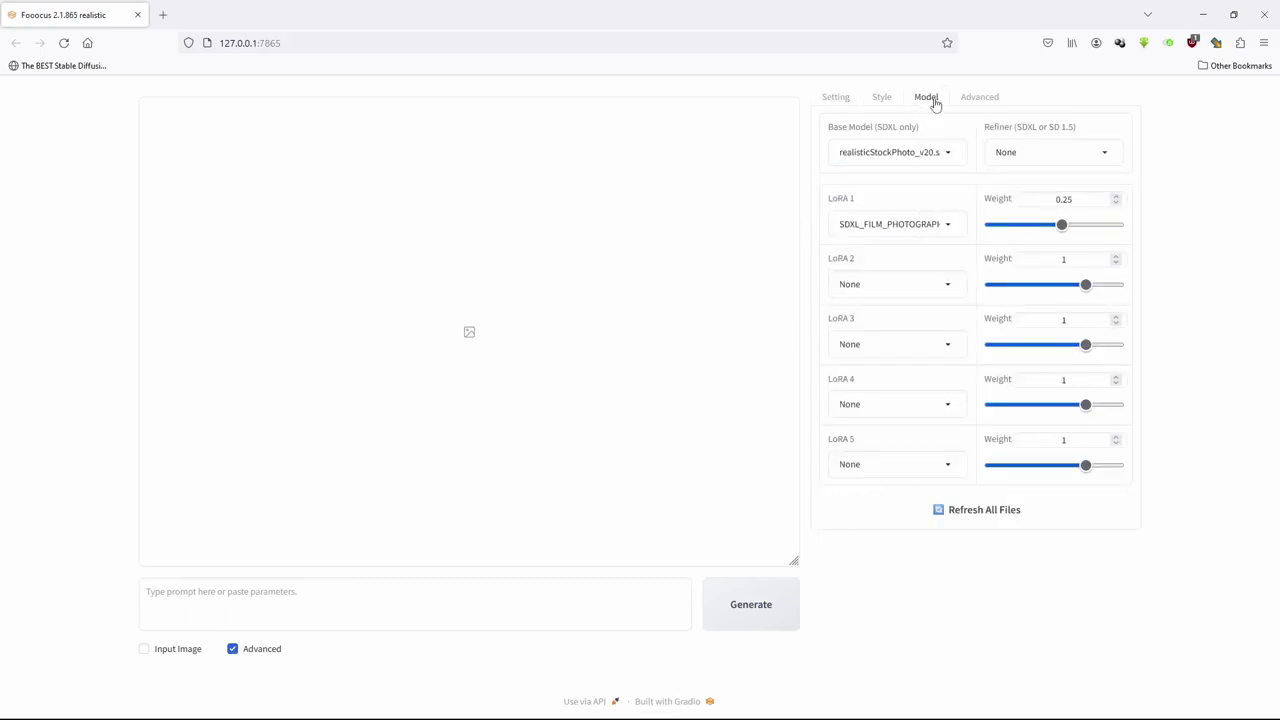
click(950, 157)
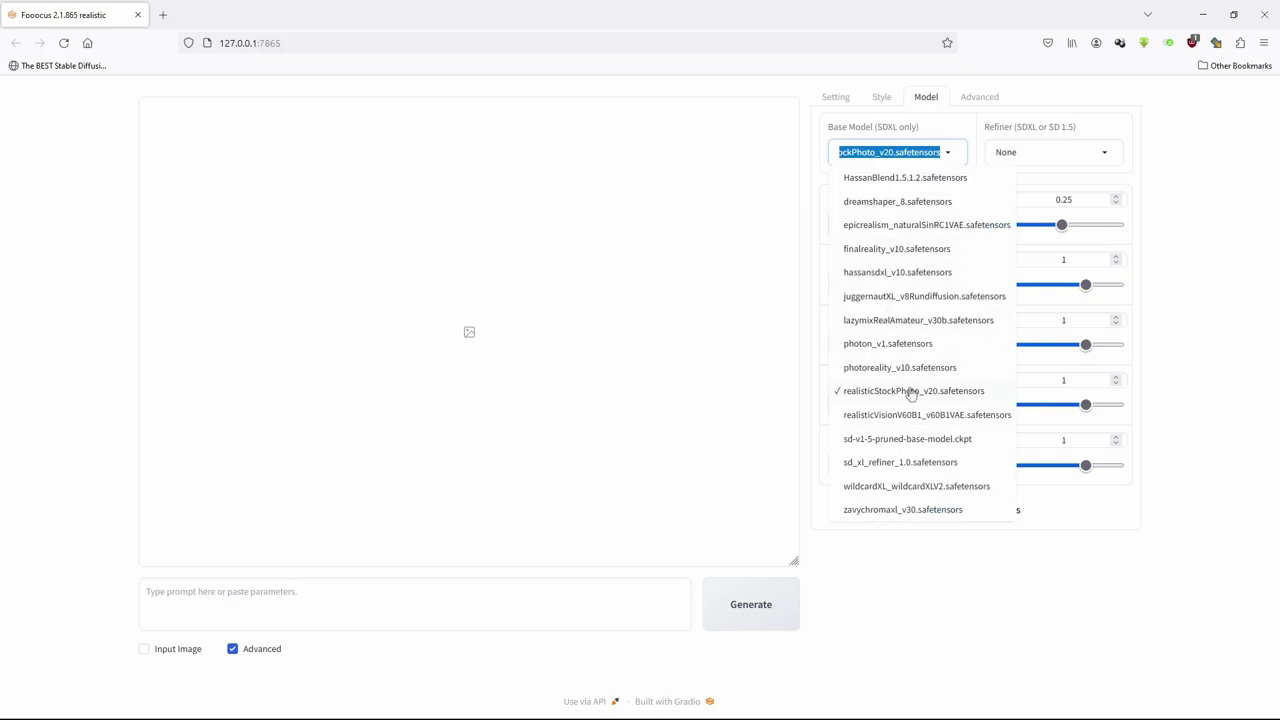
click(889, 296)
click(955, 226)
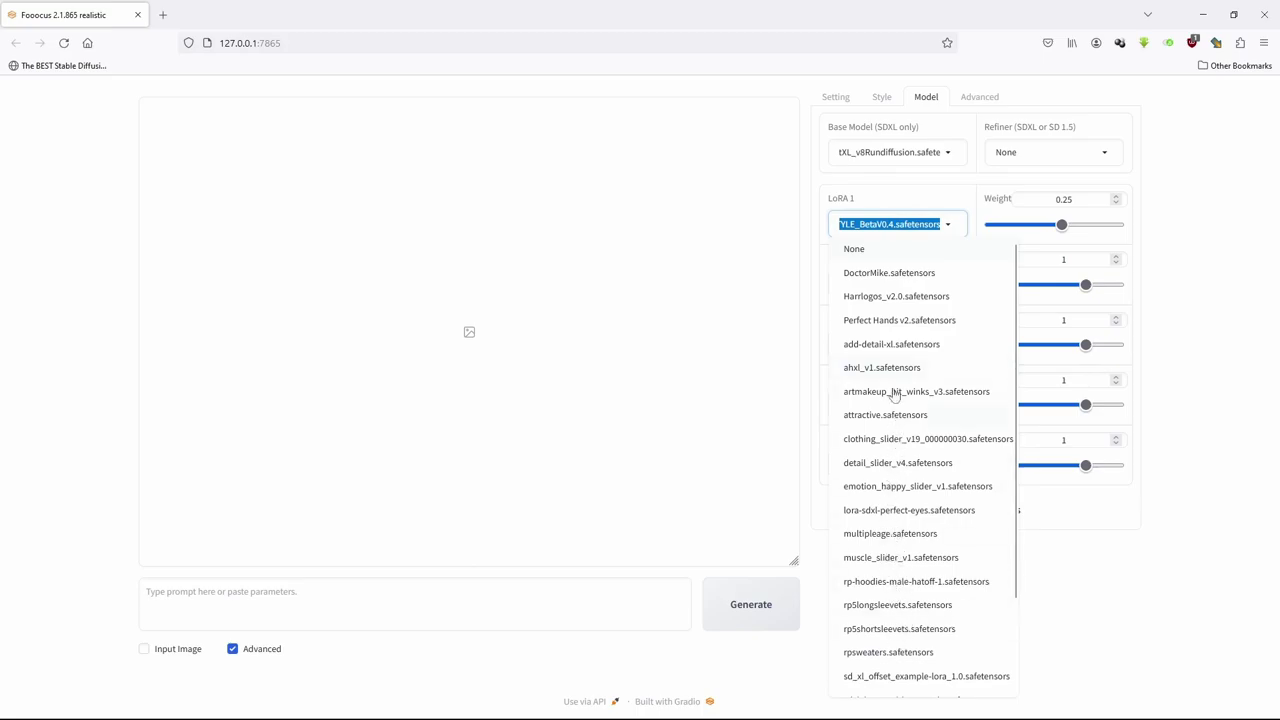
click(757, 257)
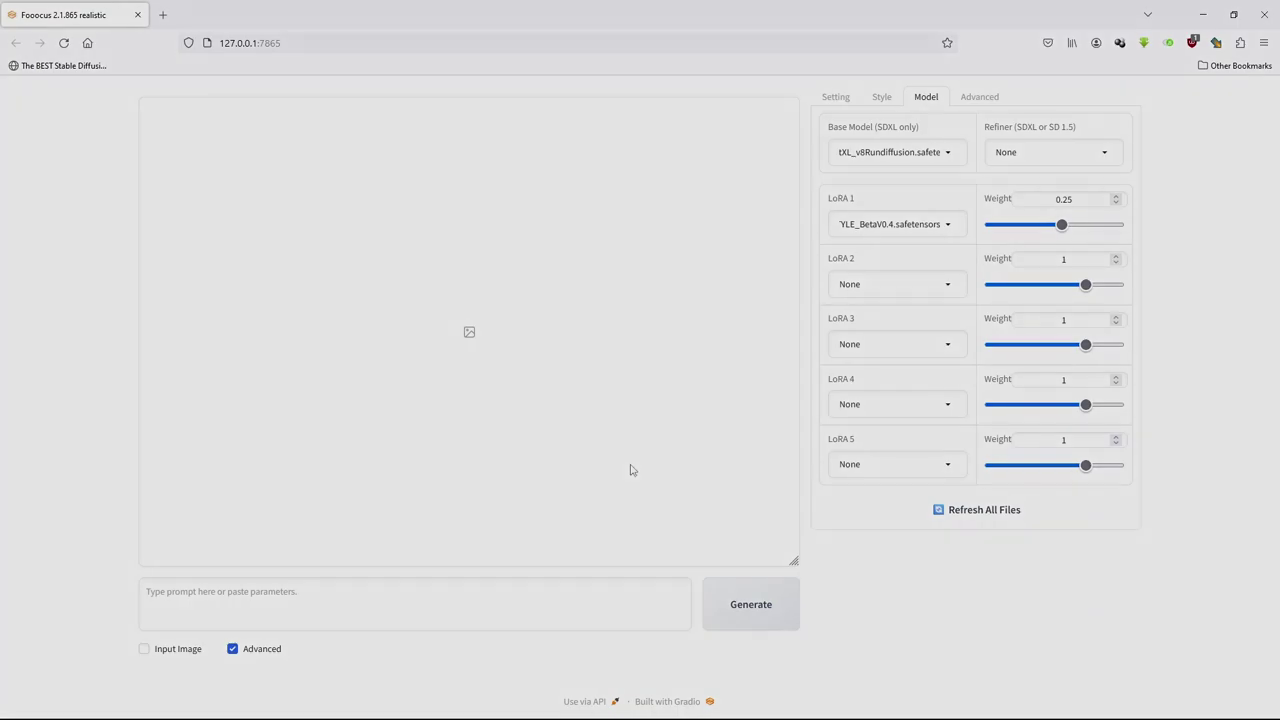